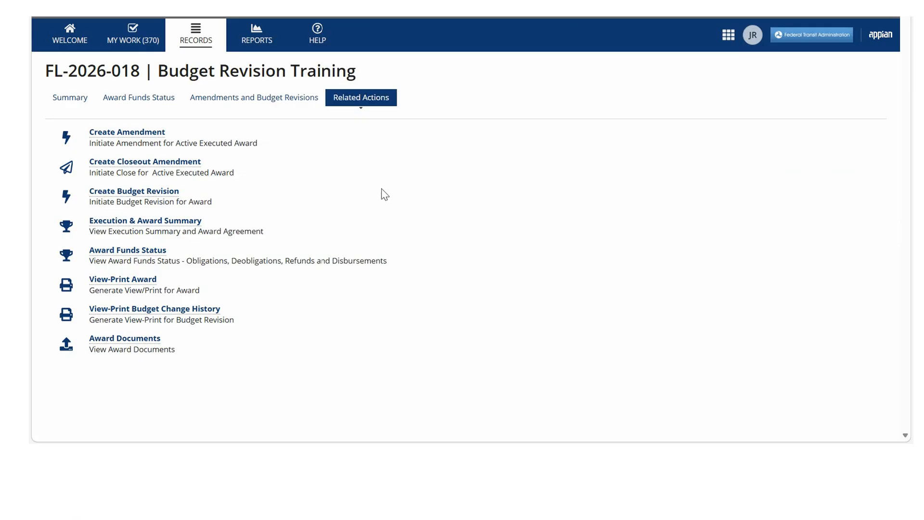
- Generate the printable budget change history for revision number 0 of the award, and close the print page
{"action": "left_click", "coordinate": [190, 309]}
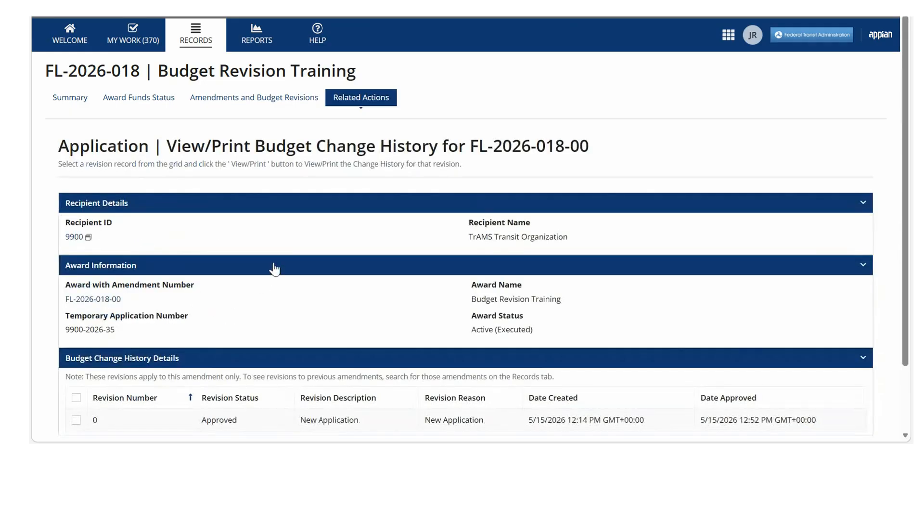
{"action": "scroll", "coordinate": [274, 268], "scroll_direction": "down", "scroll_amount": 2}
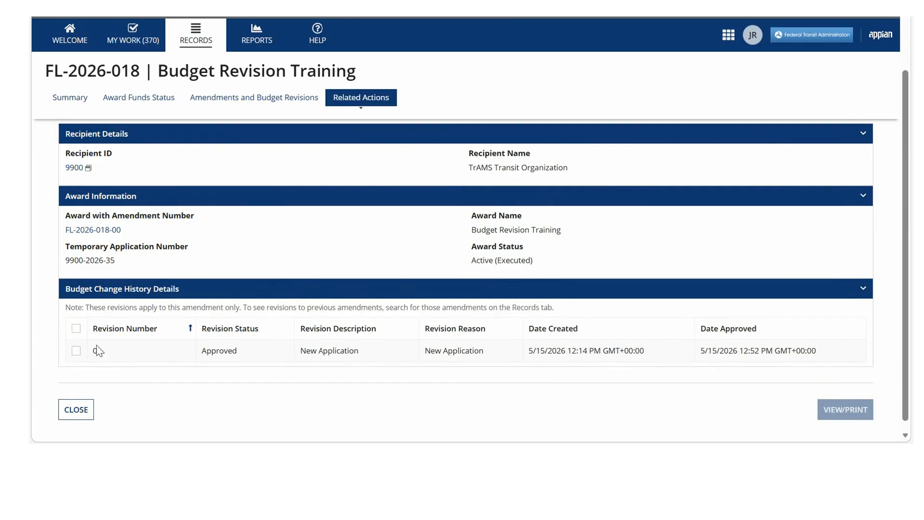
{"action": "left_click", "coordinate": [77, 351]}
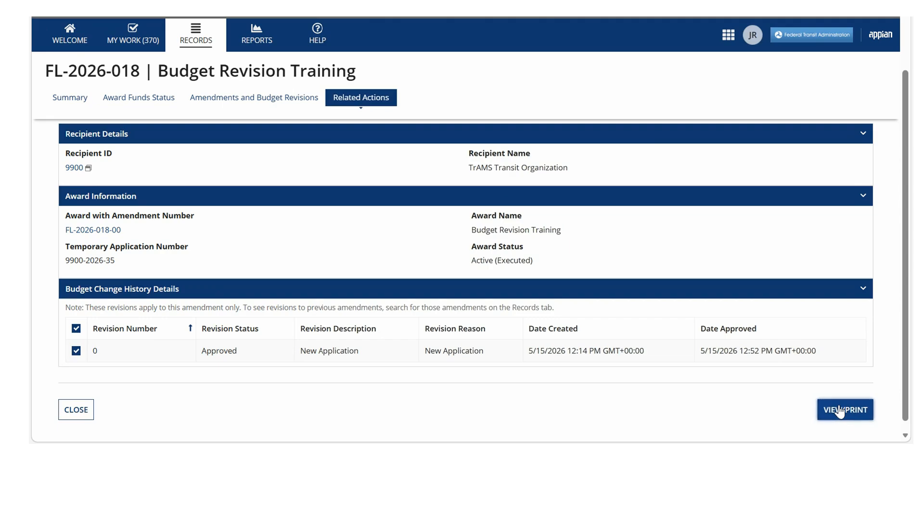
{"action": "left_click", "coordinate": [840, 412]}
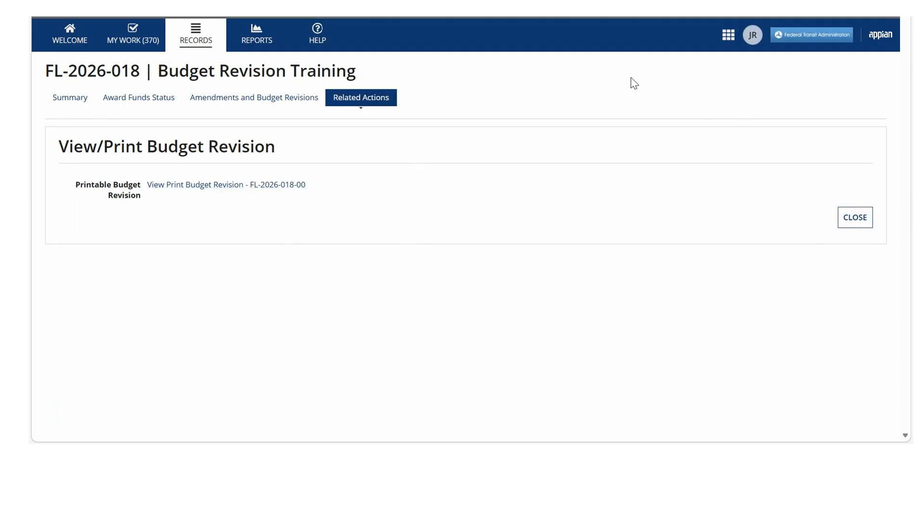
{"action": "left_click", "coordinate": [855, 223]}
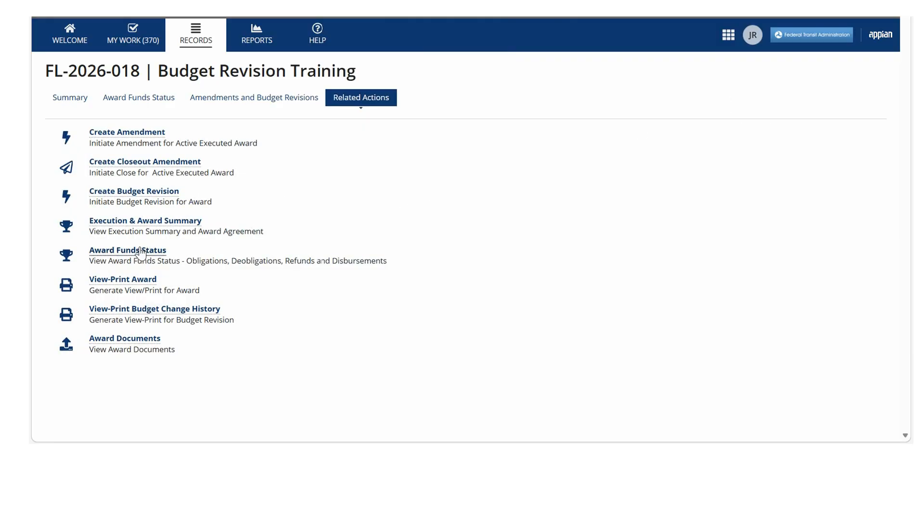
- Review the Award Funds Status, including the funding summary, purpose codes, account class codes and transaction history, and close it
{"action": "left_click", "coordinate": [143, 252]}
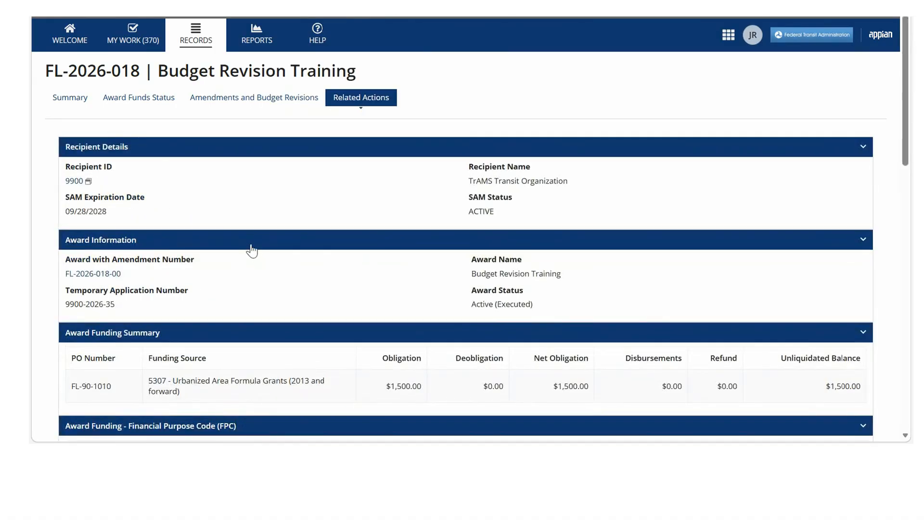
{"action": "scroll", "coordinate": [248, 245], "scroll_direction": "down", "scroll_amount": 1}
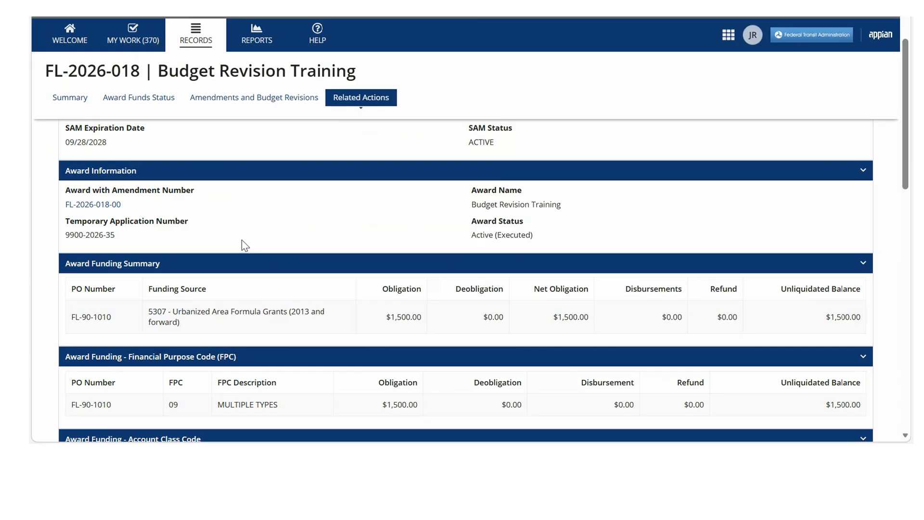
{"action": "scroll", "coordinate": [241, 240], "scroll_direction": "down", "scroll_amount": 1}
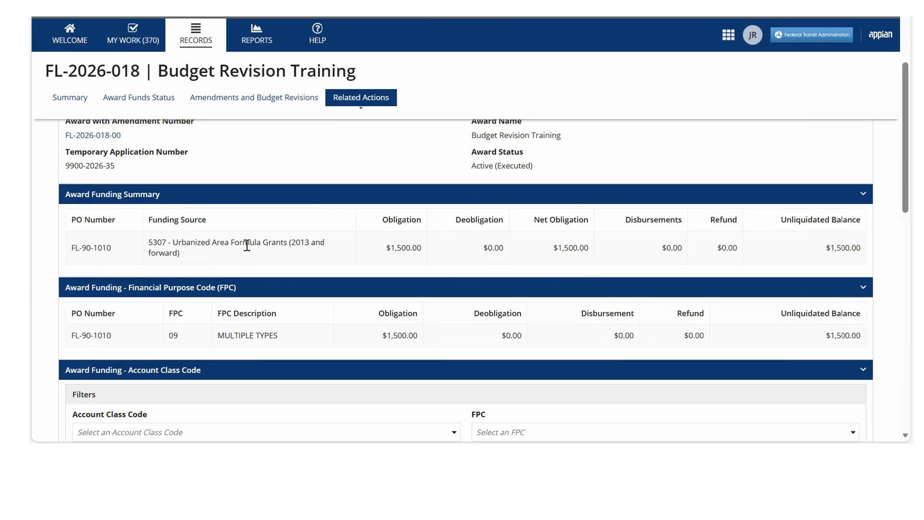
{"action": "scroll", "coordinate": [246, 247], "scroll_direction": "down", "scroll_amount": 5}
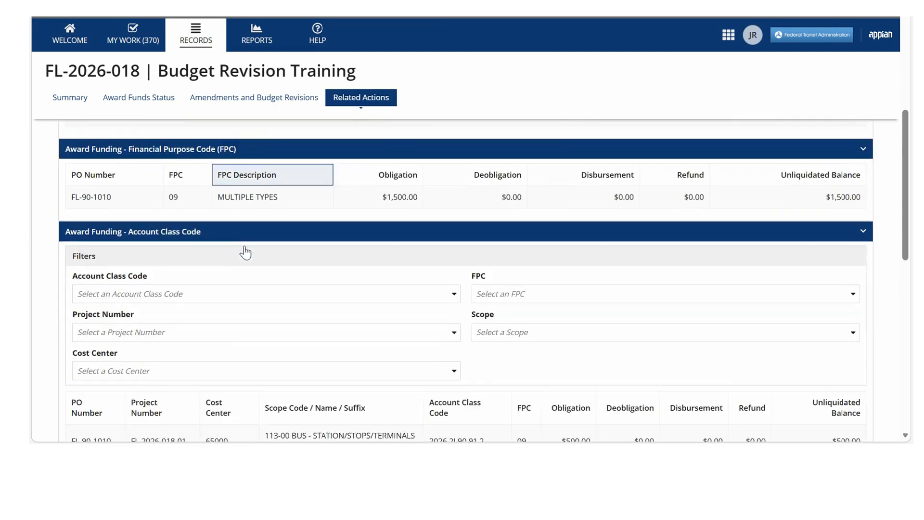
{"action": "scroll", "coordinate": [246, 248], "scroll_direction": "down", "scroll_amount": 5}
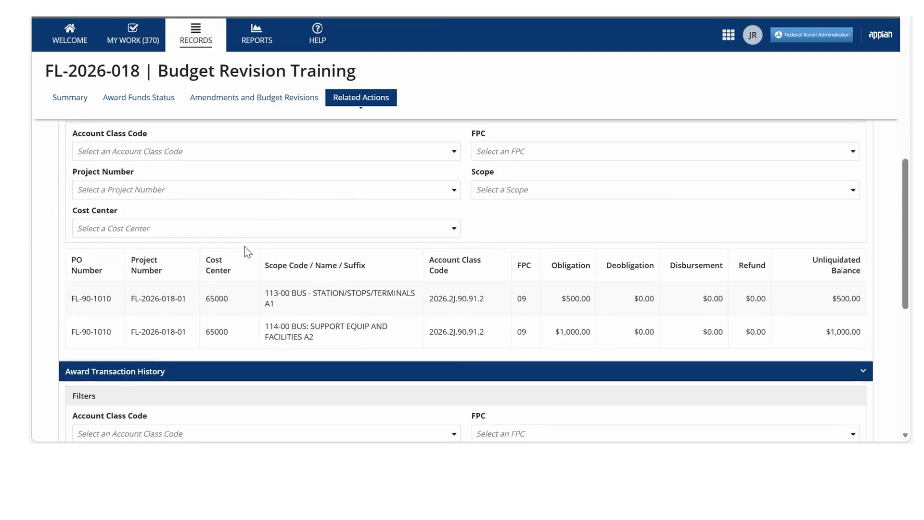
{"action": "scroll", "coordinate": [250, 252], "scroll_direction": "down", "scroll_amount": 5}
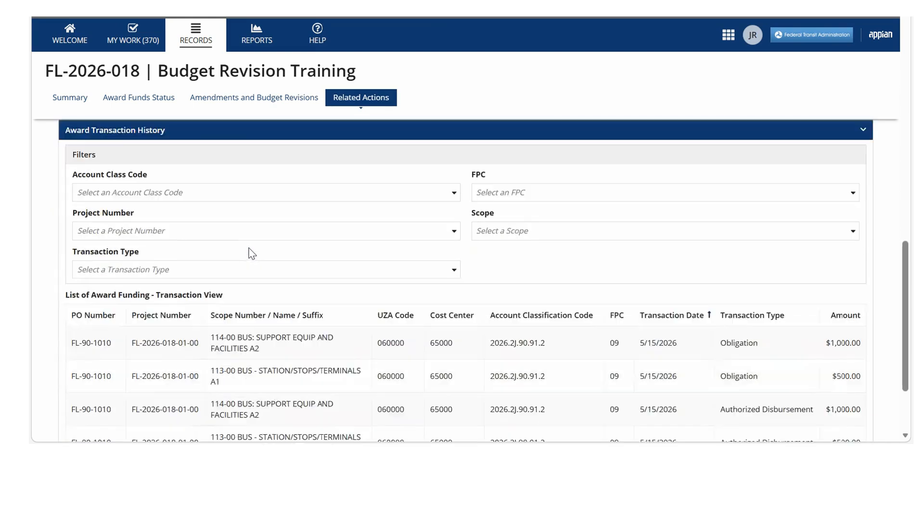
{"action": "scroll", "coordinate": [250, 251], "scroll_direction": "down", "scroll_amount": 1}
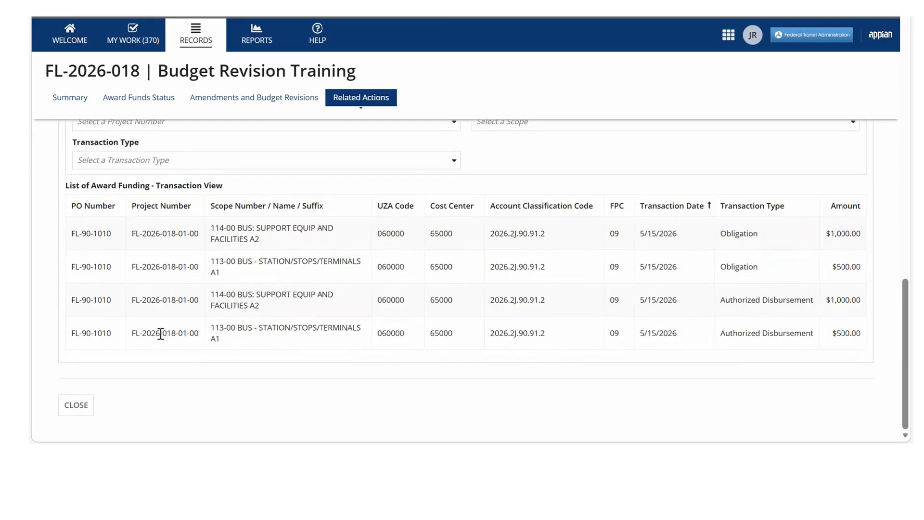
{"action": "left_click", "coordinate": [78, 407]}
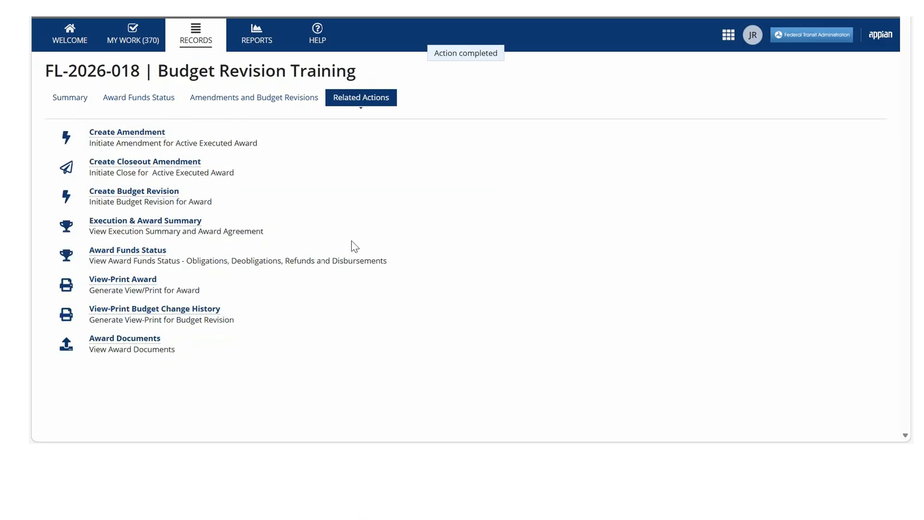
- Start a budget revision for the award with the reason Modify FTA Funding Across Existing Scopes
{"action": "left_click", "coordinate": [170, 194]}
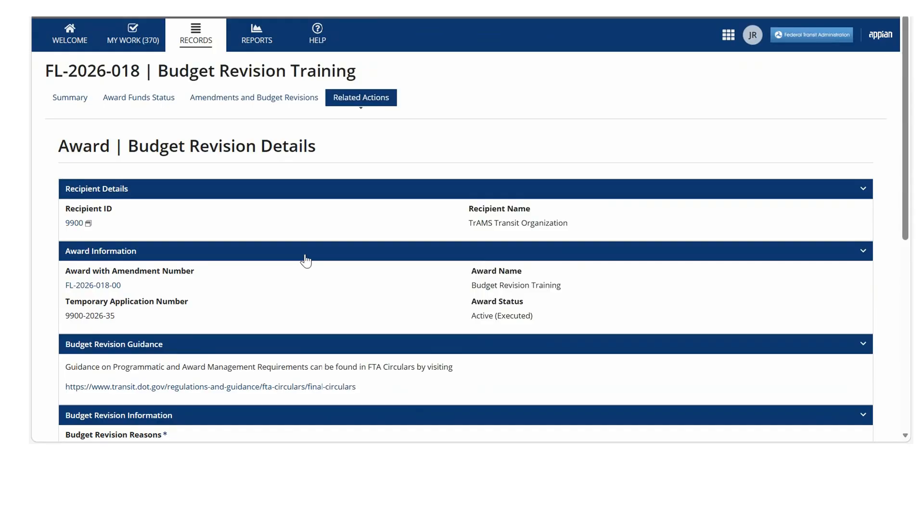
{"action": "scroll", "coordinate": [306, 256], "scroll_direction": "down", "scroll_amount": 1}
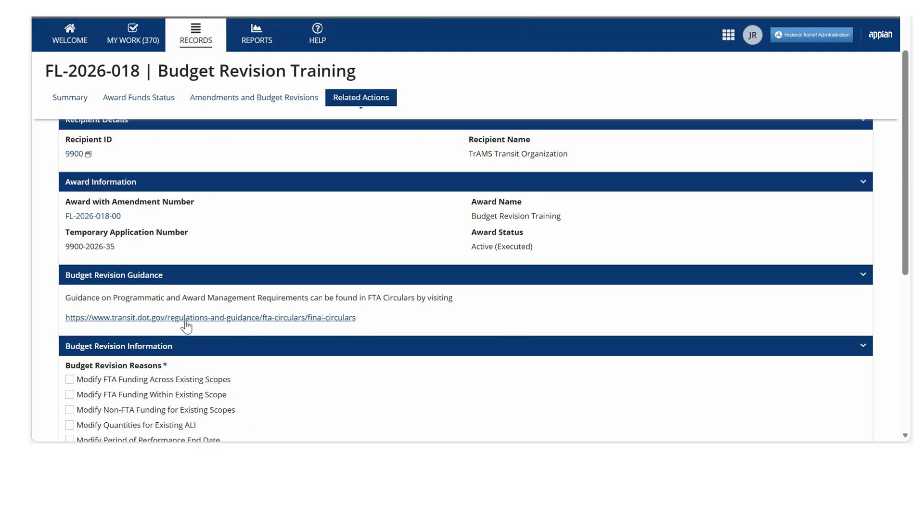
{"action": "scroll", "coordinate": [192, 323], "scroll_direction": "down", "scroll_amount": 2}
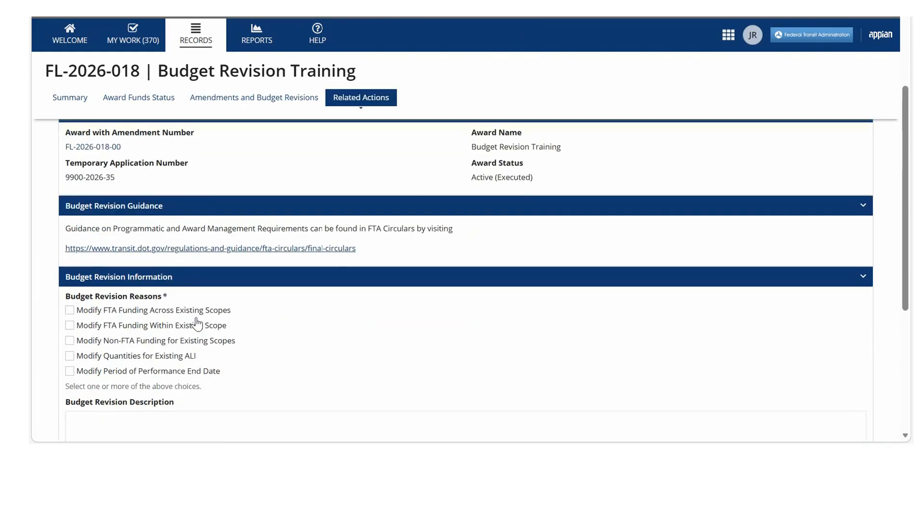
{"action": "scroll", "coordinate": [200, 323], "scroll_direction": "down", "scroll_amount": 1}
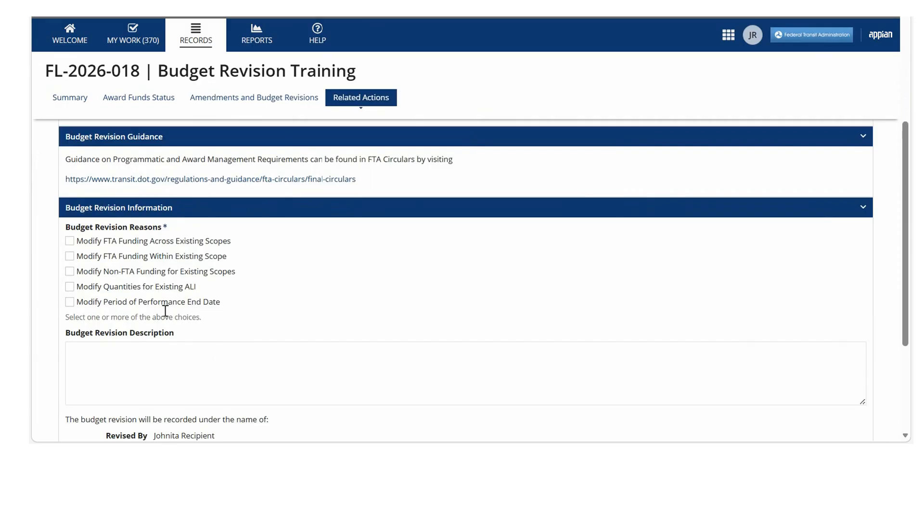
{"action": "left_click", "coordinate": [69, 241]}
- Enter "training" as the budget revision description, create the budget revision and close the confirmation
{"action": "scroll", "coordinate": [77, 303], "scroll_direction": "down", "scroll_amount": 1}
{"action": "left_click", "coordinate": [76, 294]}
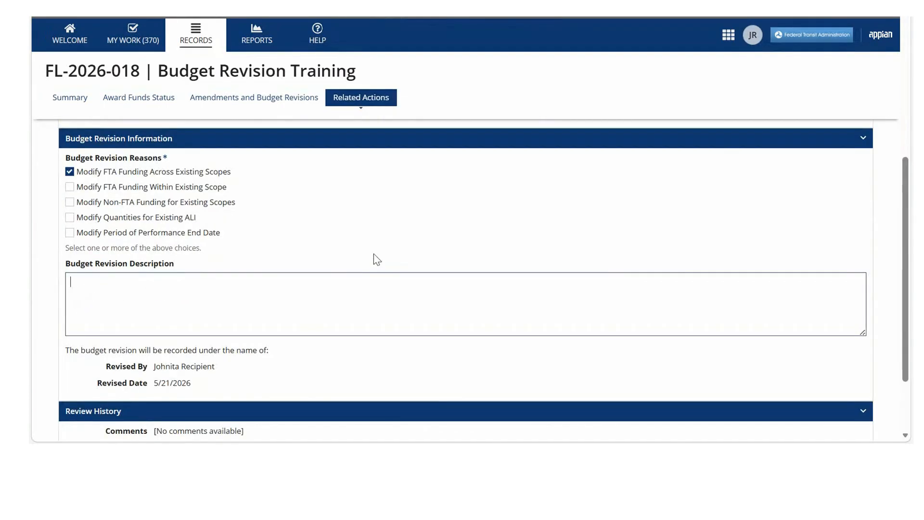
{"action": "type", "text": "training"}
{"action": "scroll", "coordinate": [367, 250], "scroll_direction": "down", "scroll_amount": 3}
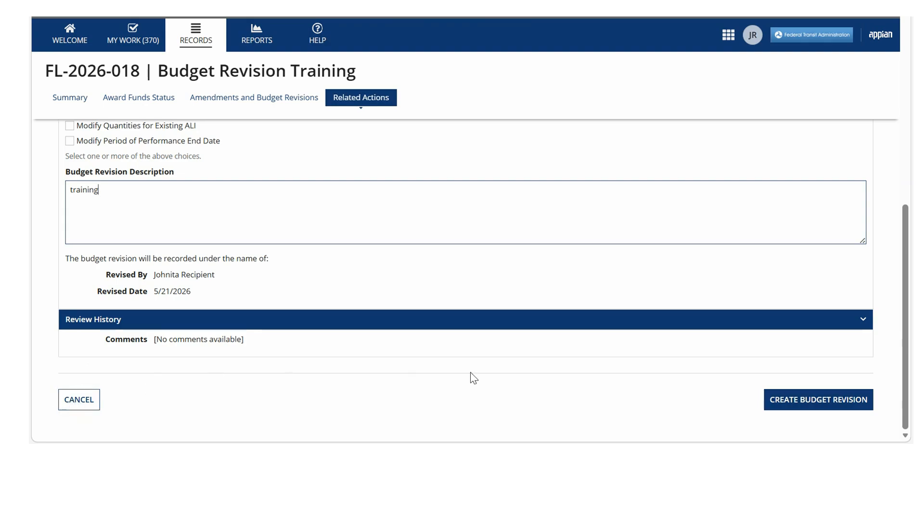
{"action": "left_click", "coordinate": [814, 406]}
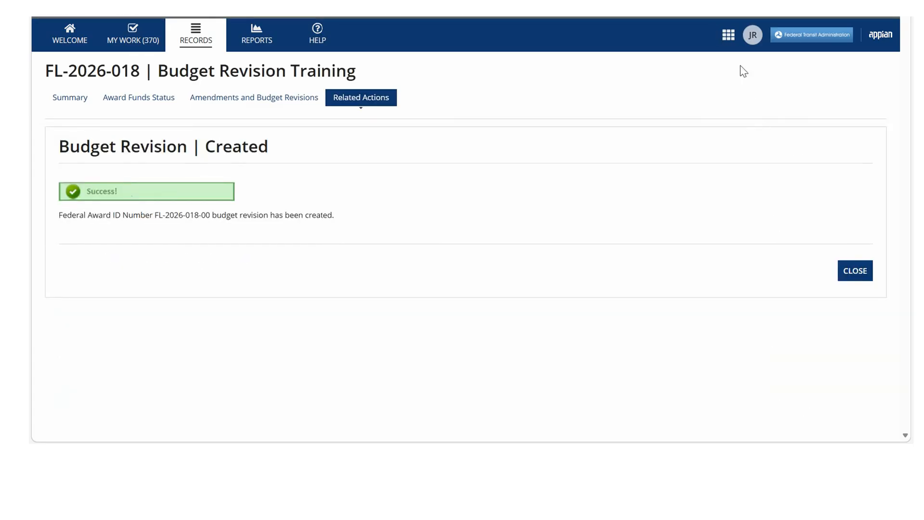
{"action": "left_click", "coordinate": [853, 272]}
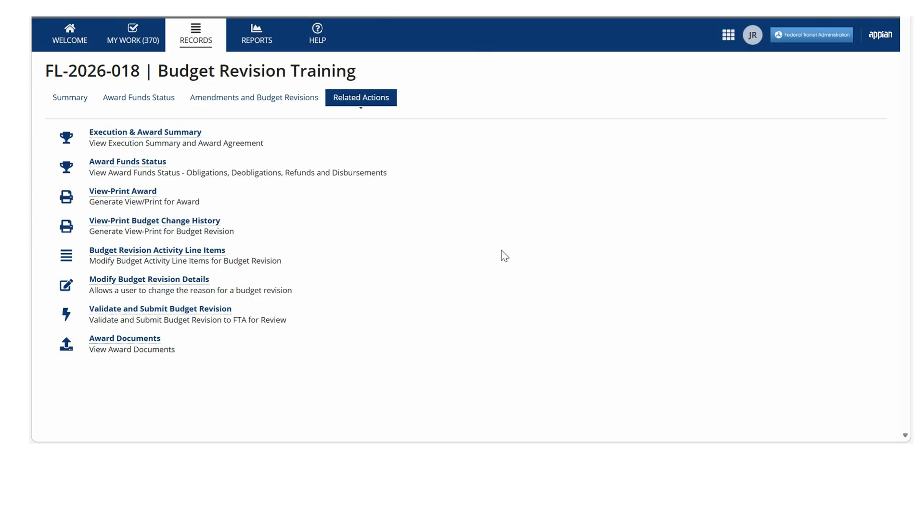
- Open the FL-2026-018-00 record from the award's amendments and budget revisions, and display its related actions
{"action": "left_click", "coordinate": [254, 99]}
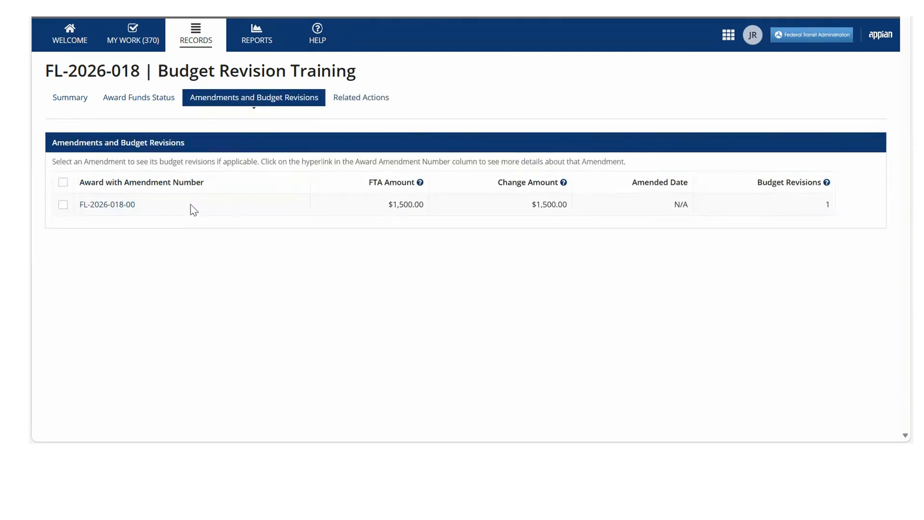
{"action": "left_click", "coordinate": [120, 205]}
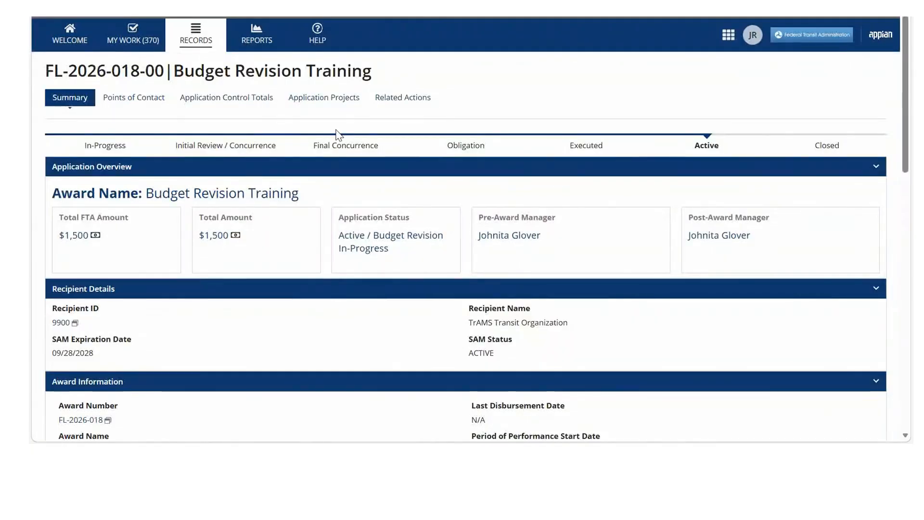
{"action": "left_click", "coordinate": [393, 102]}
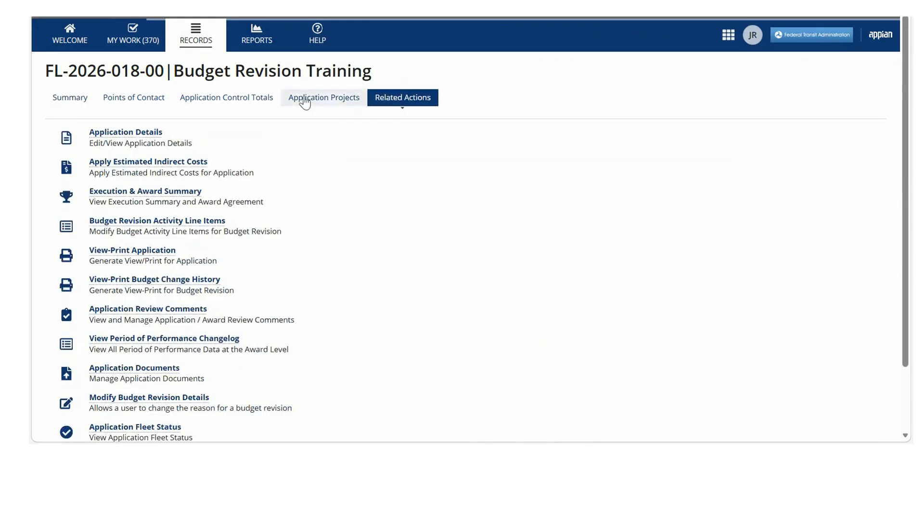
- Review the application details, including the Current Period of Performance End Date and financial information, and save them
{"action": "left_click", "coordinate": [133, 136]}
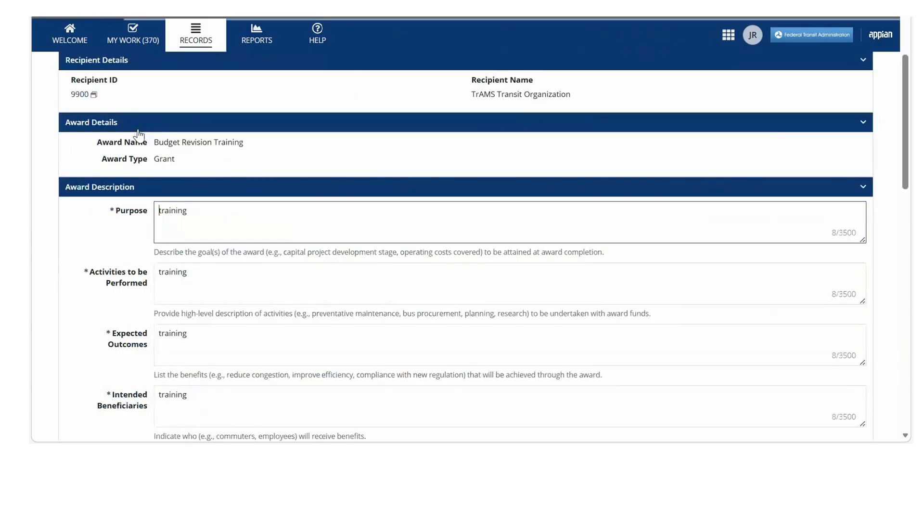
{"action": "scroll", "coordinate": [214, 193], "scroll_direction": "down", "scroll_amount": 4}
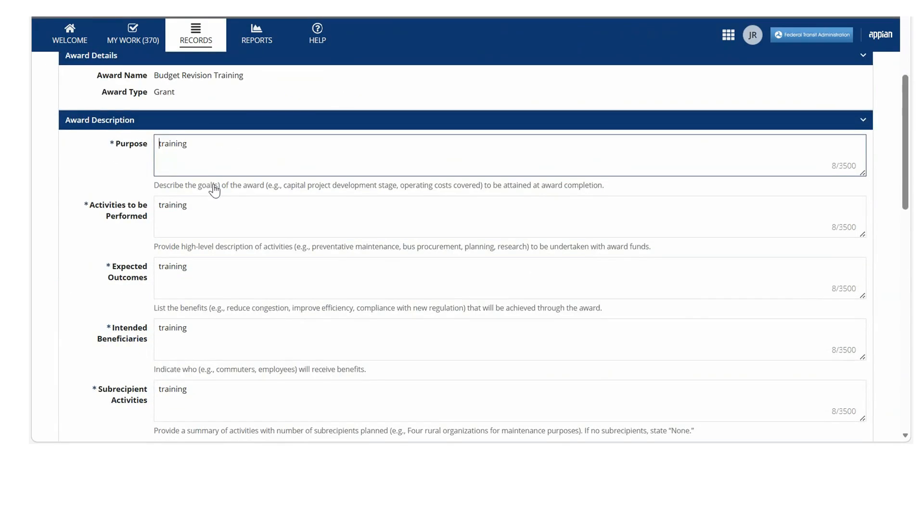
{"action": "scroll", "coordinate": [211, 178], "scroll_direction": "down", "scroll_amount": 5}
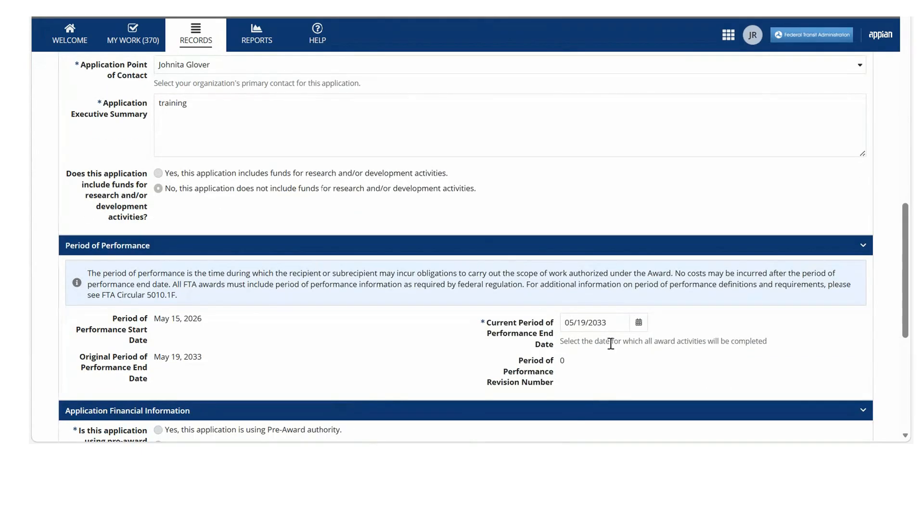
{"action": "left_click", "coordinate": [614, 323]}
{"action": "scroll", "coordinate": [614, 359], "scroll_direction": "down", "scroll_amount": 5}
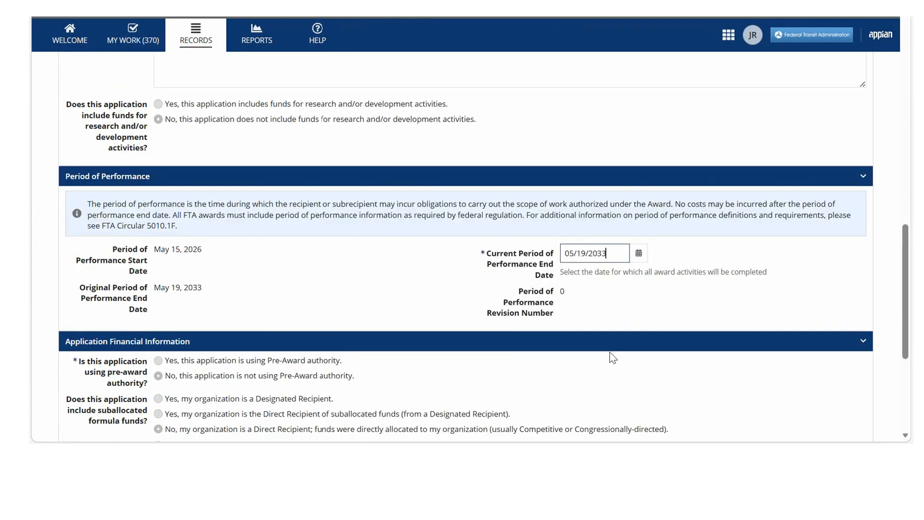
{"action": "scroll", "coordinate": [612, 358], "scroll_direction": "down", "scroll_amount": 2}
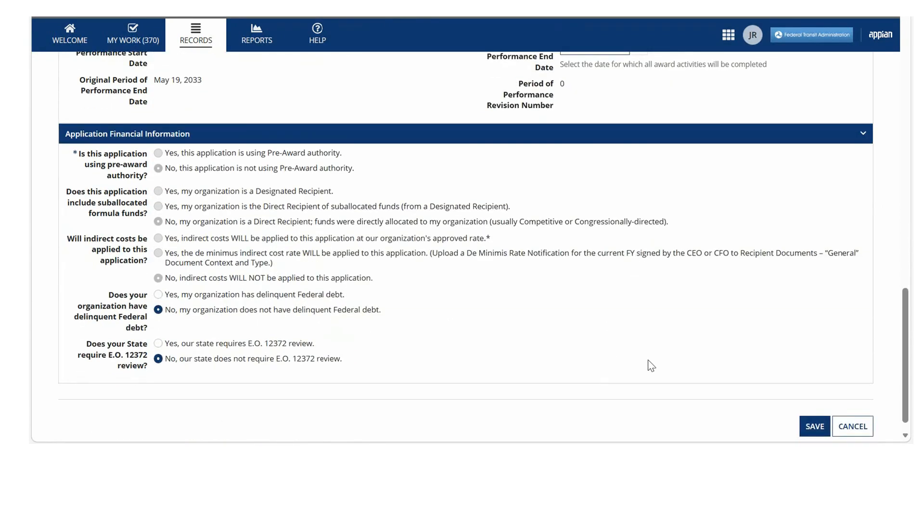
{"action": "left_click", "coordinate": [814, 427]}
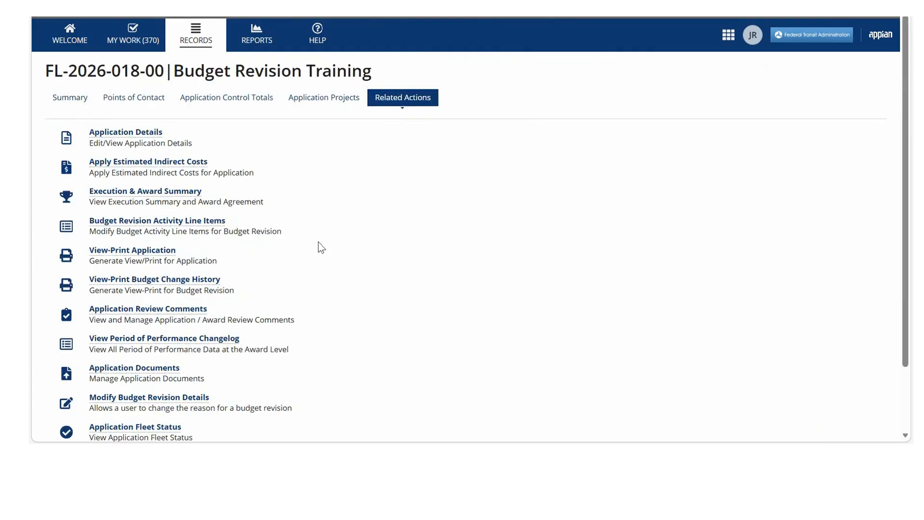
- Open the Budget Revision Activity Line Items and select the 114-00 BUS: SUPPORT EQUIP AND FACILITIES line item for editing
{"action": "left_click", "coordinate": [178, 221]}
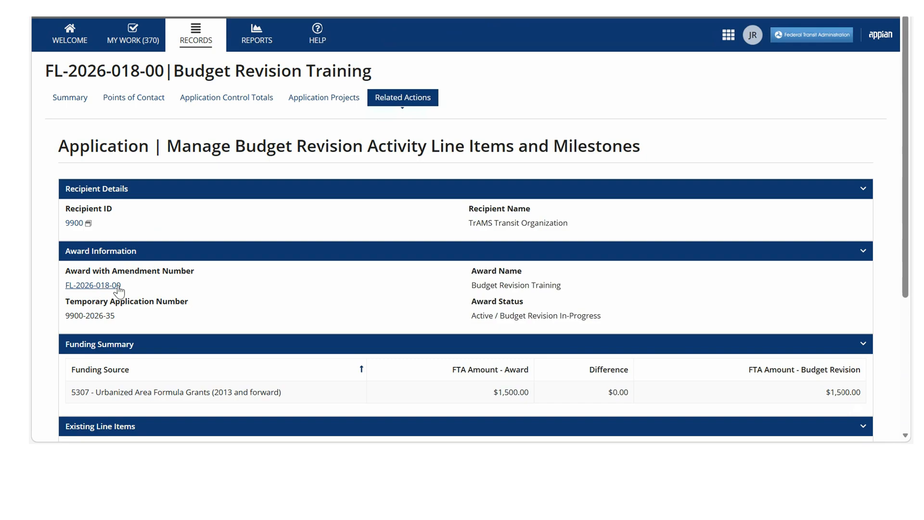
{"action": "scroll", "coordinate": [192, 269], "scroll_direction": "down", "scroll_amount": 2}
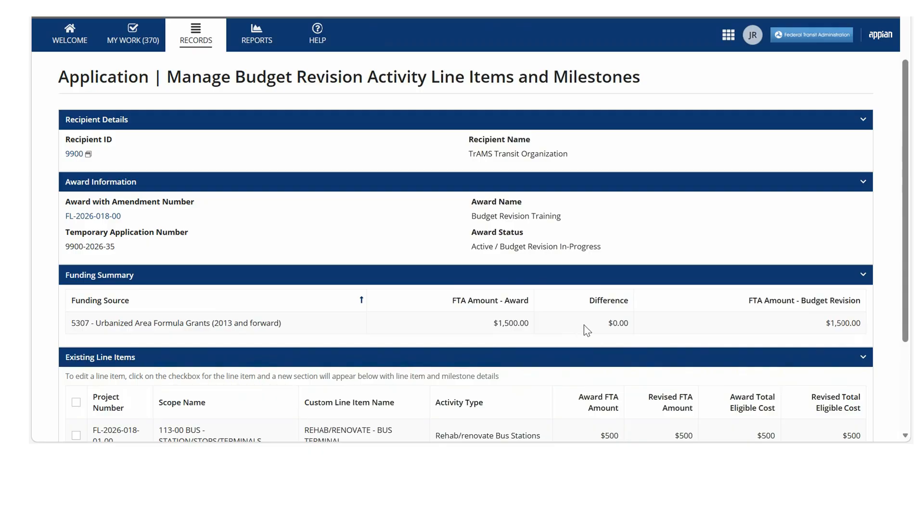
{"action": "scroll", "coordinate": [591, 336], "scroll_direction": "down", "scroll_amount": 2}
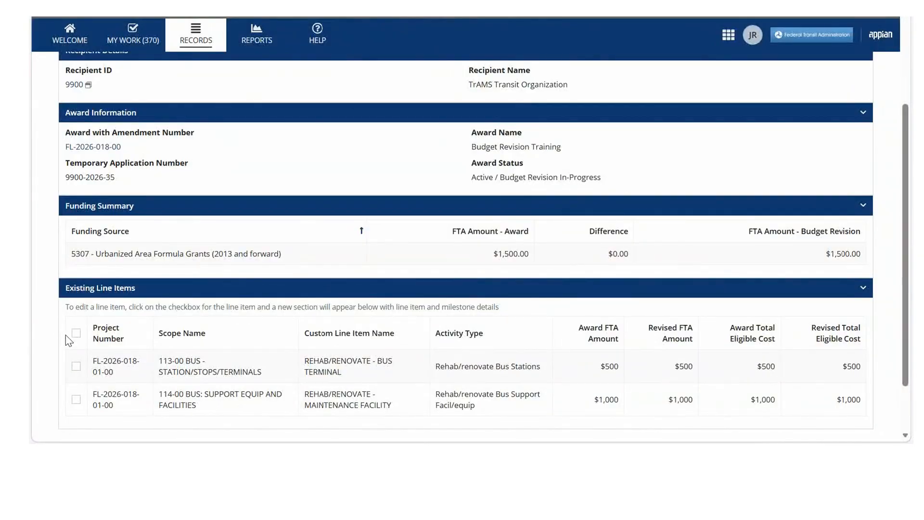
{"action": "scroll", "coordinate": [67, 339], "scroll_direction": "down", "scroll_amount": 2}
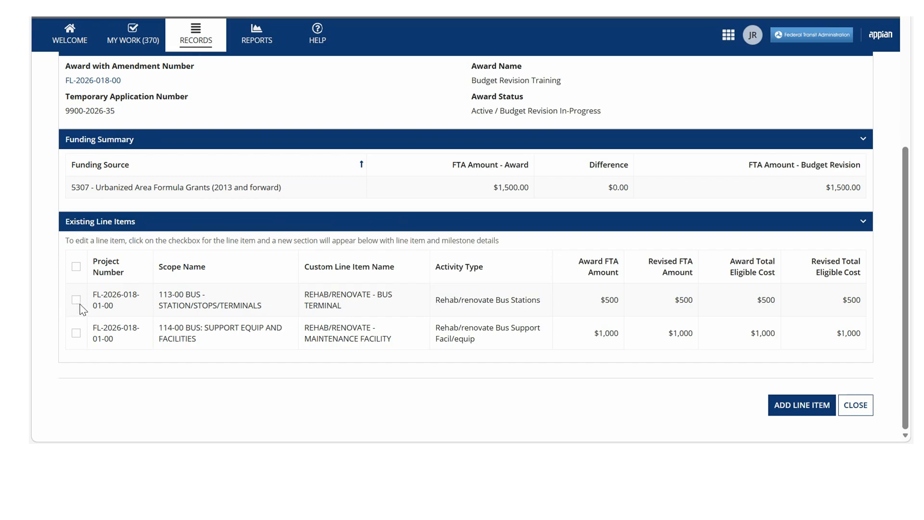
{"action": "left_click", "coordinate": [76, 333]}
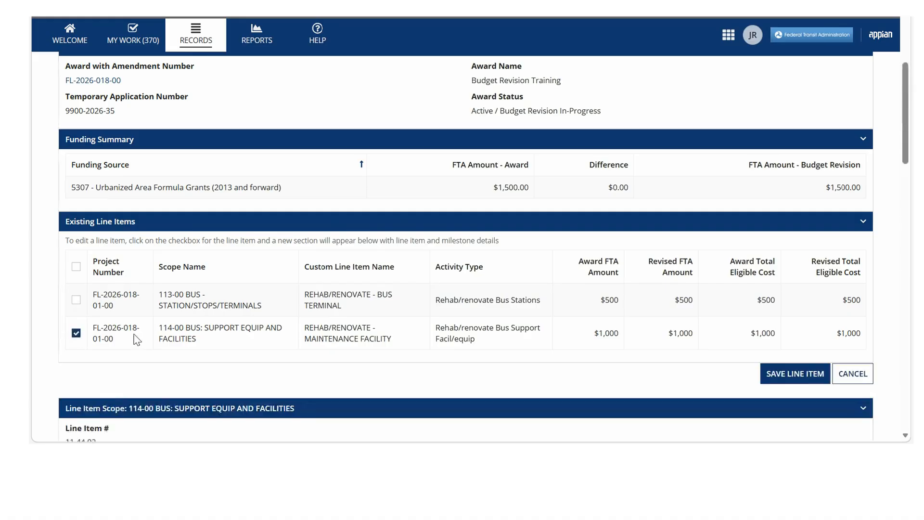
- Set the Revised Quantity of the 114-00 BUS: SUPPORT EQUIP AND FACILITIES line item to 1
{"action": "scroll", "coordinate": [352, 316], "scroll_direction": "down", "scroll_amount": 3}
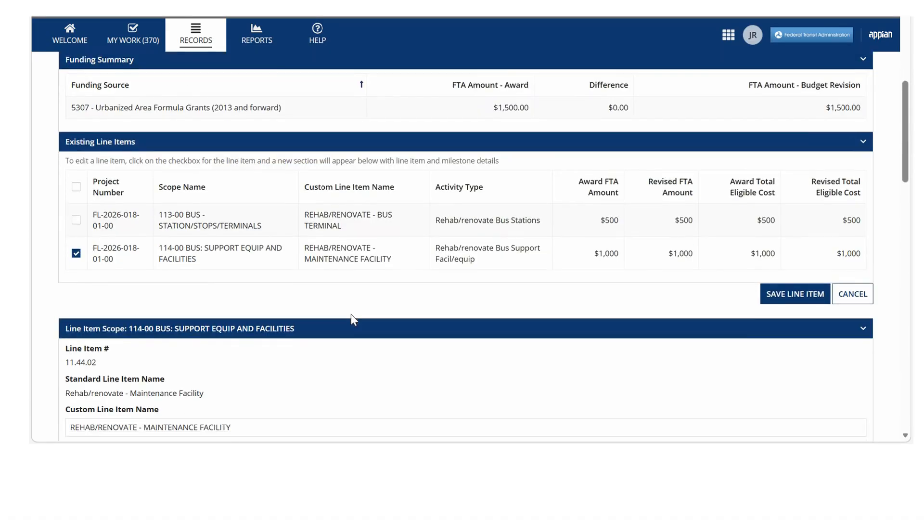
{"action": "scroll", "coordinate": [353, 322], "scroll_direction": "down", "scroll_amount": 1}
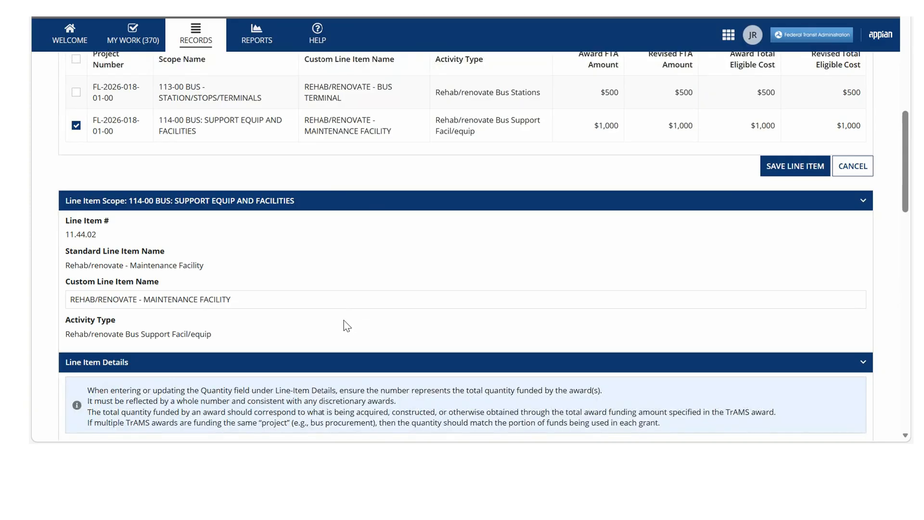
{"action": "scroll", "coordinate": [344, 320], "scroll_direction": "down", "scroll_amount": 3}
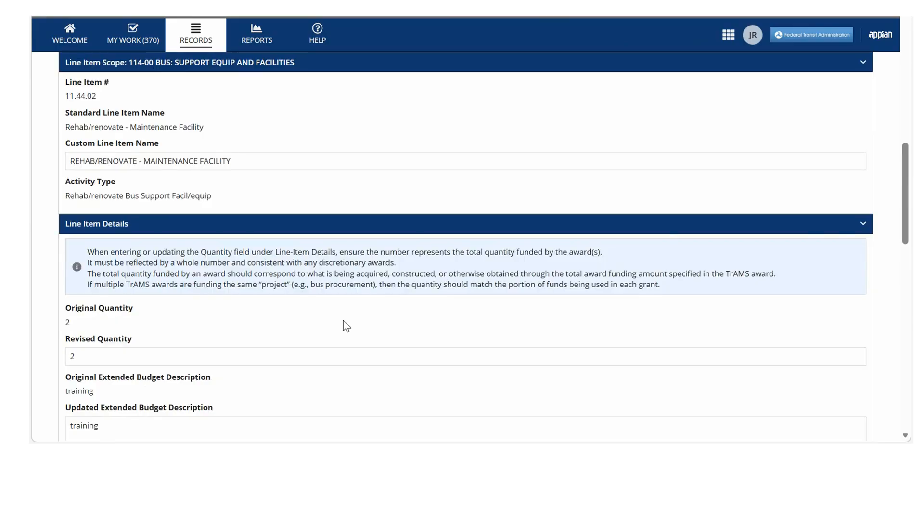
{"action": "scroll", "coordinate": [343, 319], "scroll_direction": "down", "scroll_amount": 1}
{"action": "left_click", "coordinate": [101, 291]}
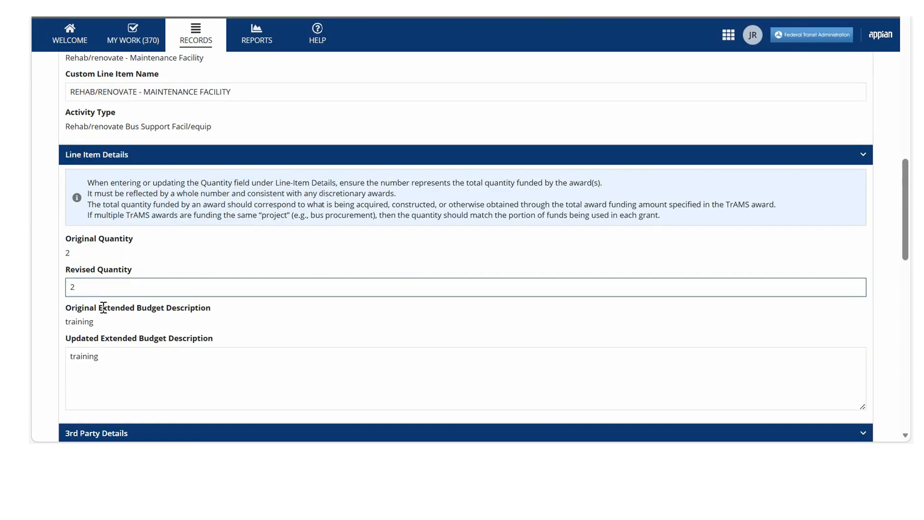
{"action": "key", "text": "BackSpace"}
{"action": "type", "text": "1"}
- Change the line item's Updated Extended Budget Description to "training program"
{"action": "scroll", "coordinate": [145, 295], "scroll_direction": "down", "scroll_amount": 1}
{"action": "left_click", "coordinate": [130, 290]}
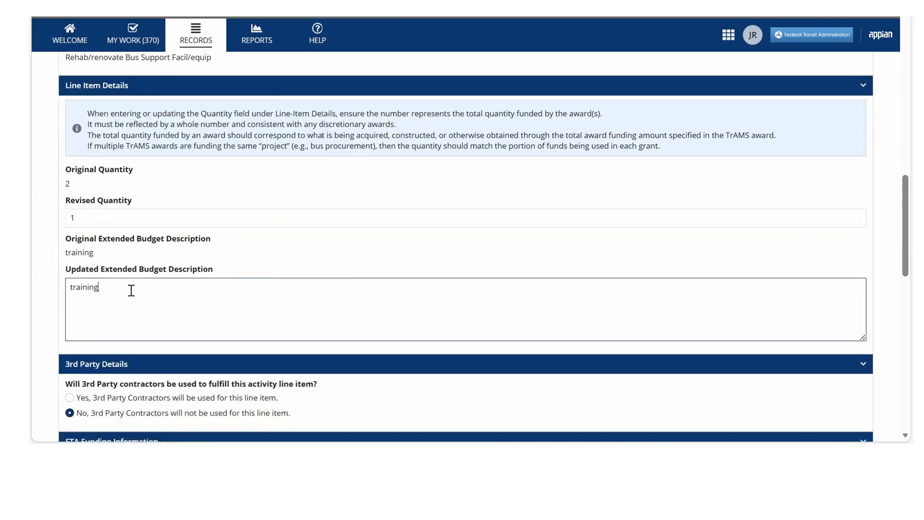
{"action": "type", "text": "program"}
- Set the Revised FTA Funding Amount of the 114-00 line item to $500 and update its Revised Total Eligible Cost
{"action": "scroll", "coordinate": [180, 316], "scroll_direction": "down", "scroll_amount": 3}
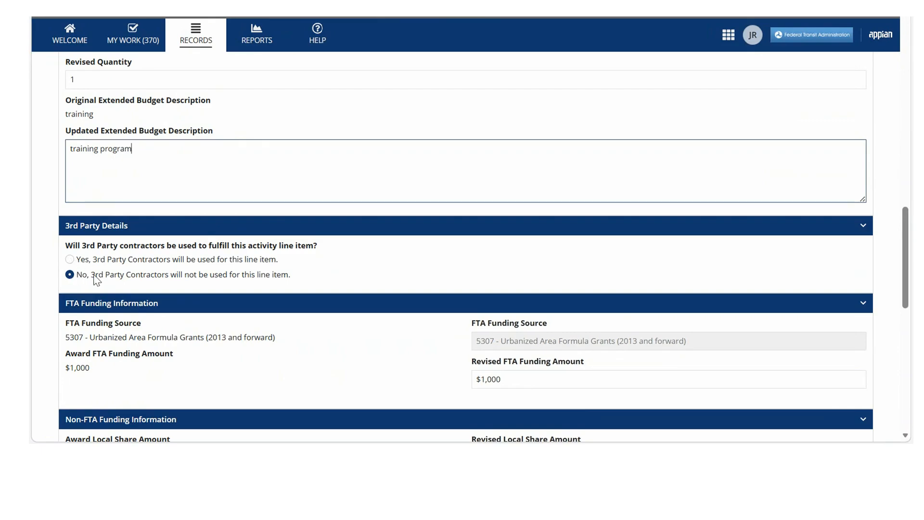
{"action": "scroll", "coordinate": [232, 313], "scroll_direction": "down", "scroll_amount": 1}
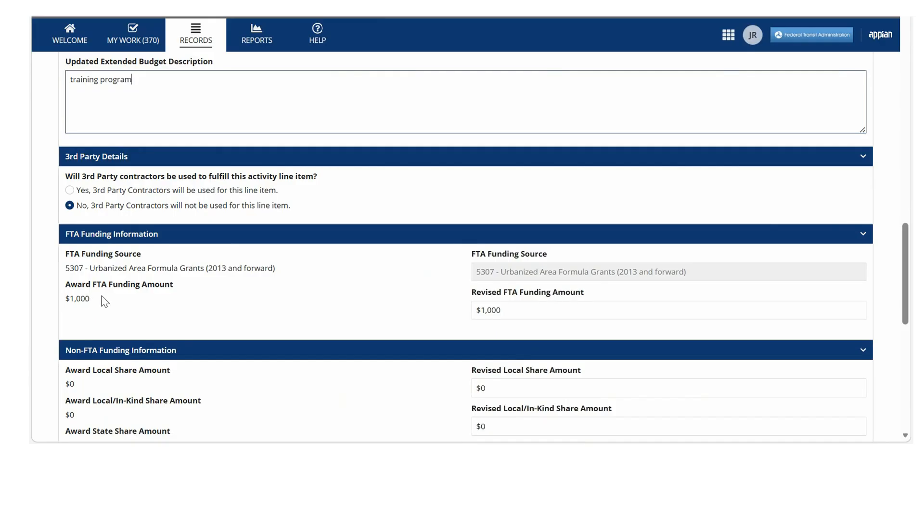
{"action": "left_click", "coordinate": [516, 313]}
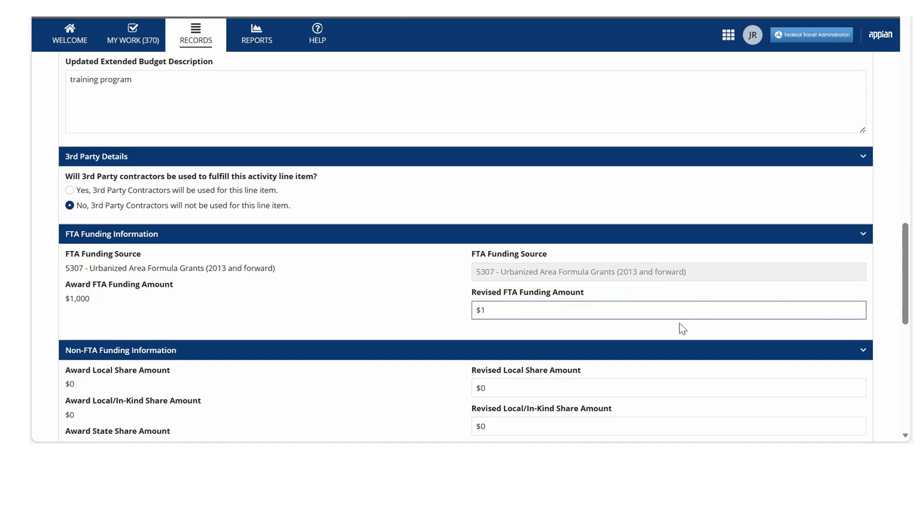
{"action": "key", "text": "BackSpace"}
{"action": "type", "text": "500"}
{"action": "scroll", "coordinate": [674, 313], "scroll_direction": "down", "scroll_amount": 2}
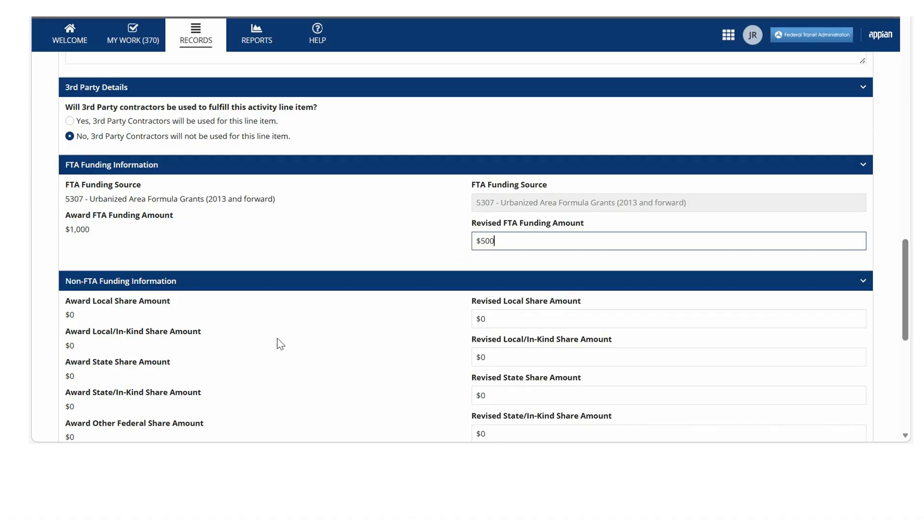
{"action": "scroll", "coordinate": [324, 322], "scroll_direction": "down", "scroll_amount": 5}
{"action": "key", "text": "Tab"}
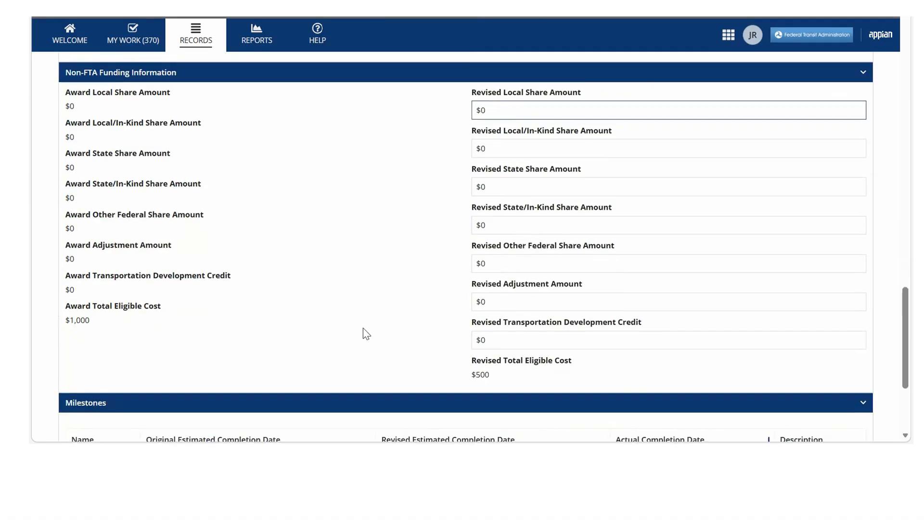
- Review the milestone dates of the 114-00 line item and save the line item
{"action": "scroll", "coordinate": [366, 329], "scroll_direction": "down", "scroll_amount": 2}
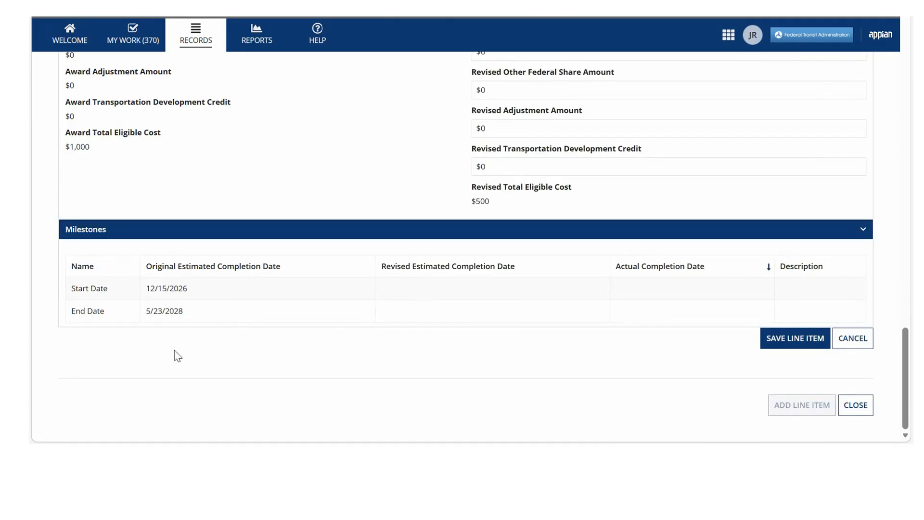
{"action": "triple_click", "coordinate": [407, 326]}
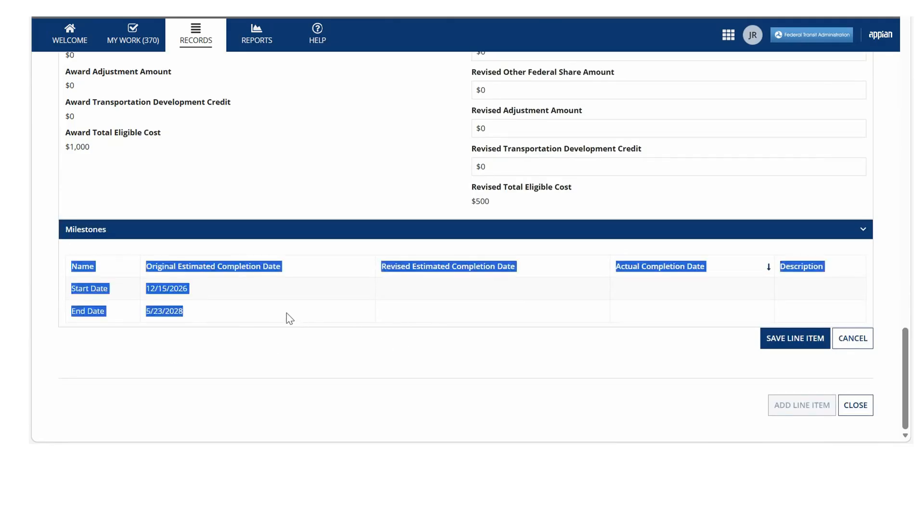
{"action": "left_click", "coordinate": [246, 335]}
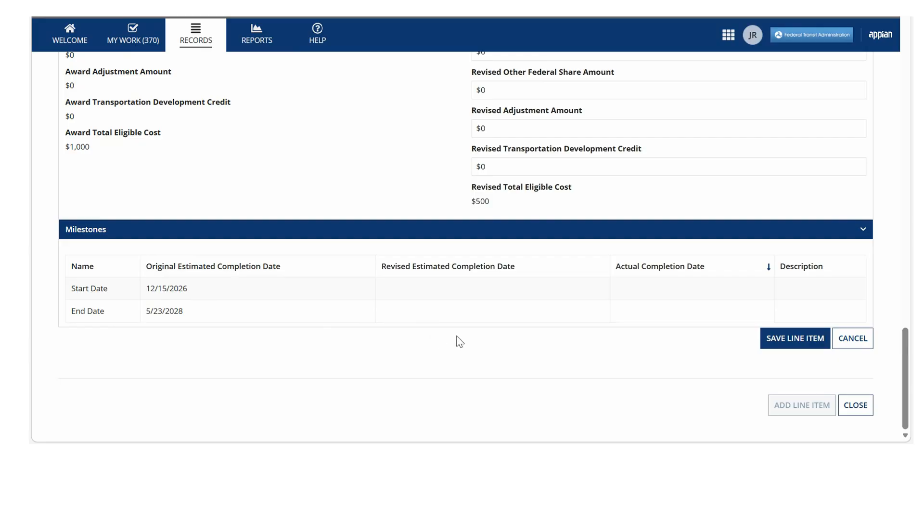
{"action": "left_click", "coordinate": [785, 340]}
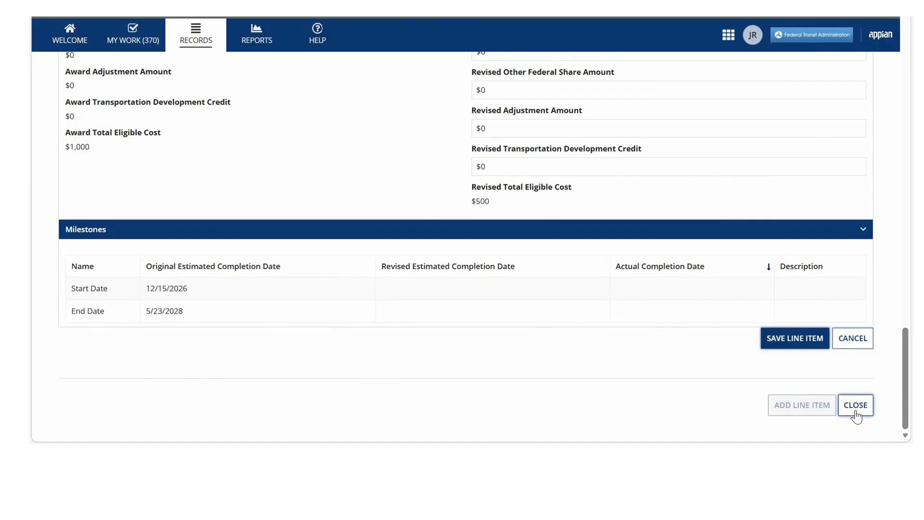
{"action": "left_click", "coordinate": [782, 343]}
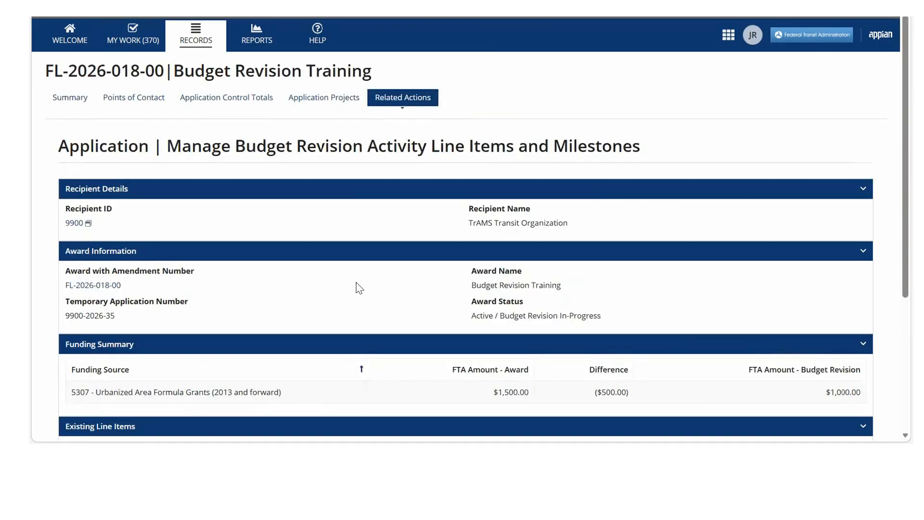
- Select the 113-00 BUS - STATION/STOPS/TERMINALS line item for editing and change its Updated Extended Budget Description to "training program"
{"action": "scroll", "coordinate": [356, 282], "scroll_direction": "down", "scroll_amount": 2}
{"action": "scroll", "coordinate": [362, 288], "scroll_direction": "down", "scroll_amount": 4}
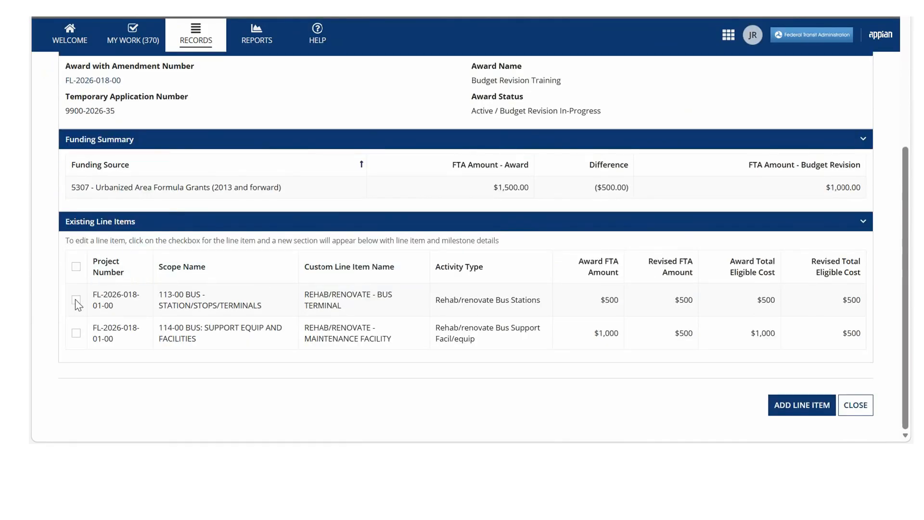
{"action": "left_click", "coordinate": [76, 300]}
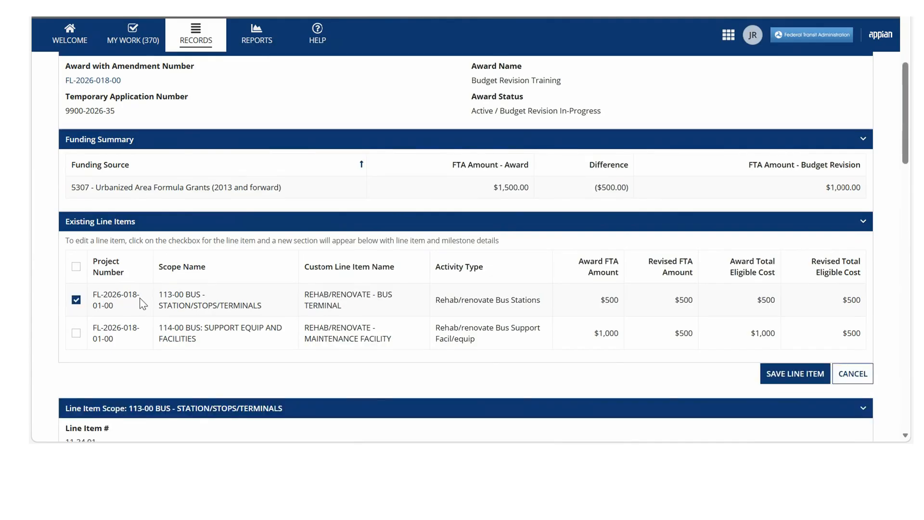
{"action": "scroll", "coordinate": [605, 356], "scroll_direction": "down", "scroll_amount": 4}
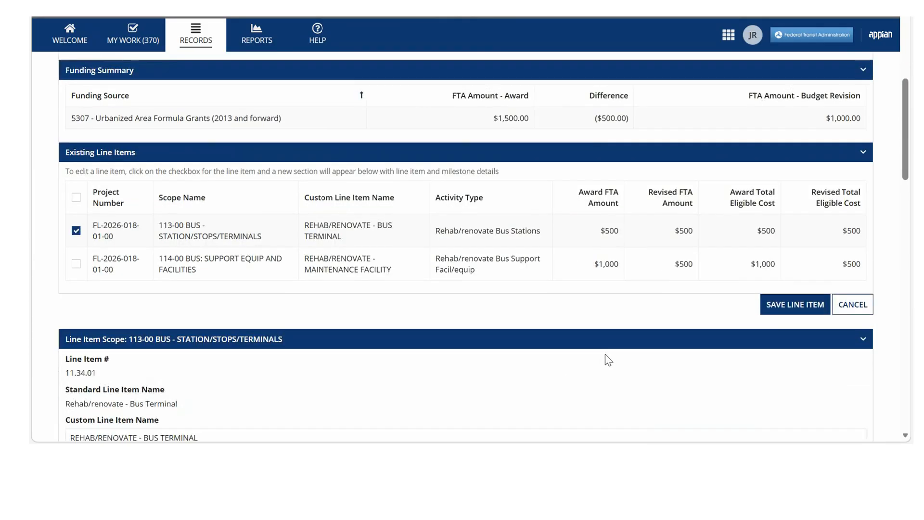
{"action": "scroll", "coordinate": [548, 359], "scroll_direction": "down", "scroll_amount": 4}
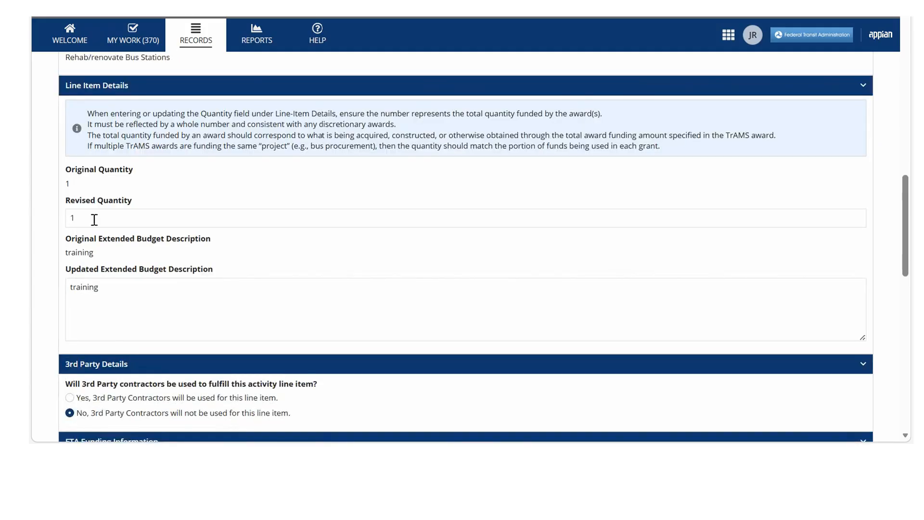
{"action": "left_click", "coordinate": [108, 287]}
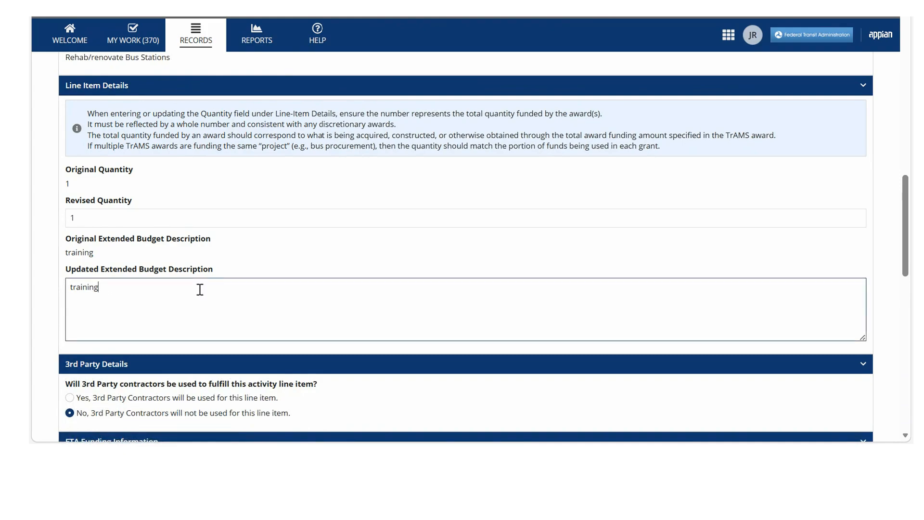
{"action": "type", "text": "program"}
- Set the Revised FTA Funding Amount of the 113-00 line item to $1000
{"action": "scroll", "coordinate": [209, 286], "scroll_direction": "down", "scroll_amount": 3}
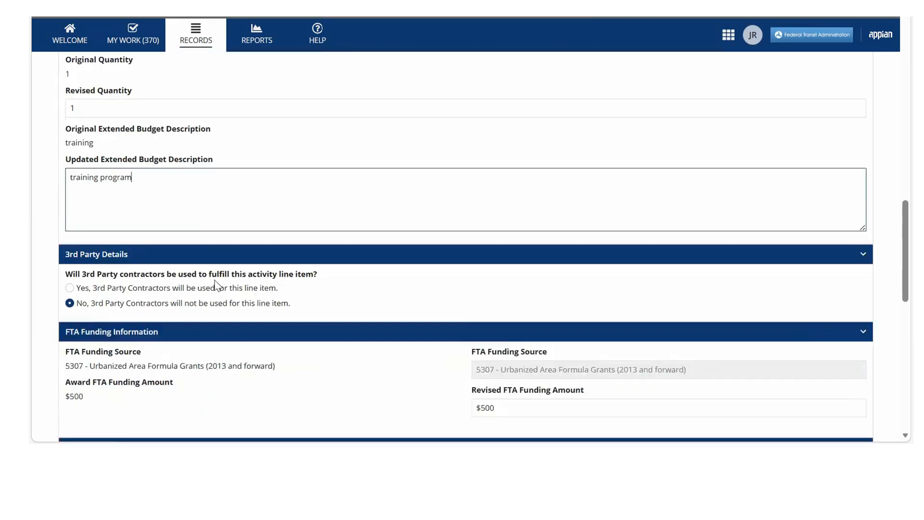
{"action": "scroll", "coordinate": [216, 280], "scroll_direction": "down", "scroll_amount": 2}
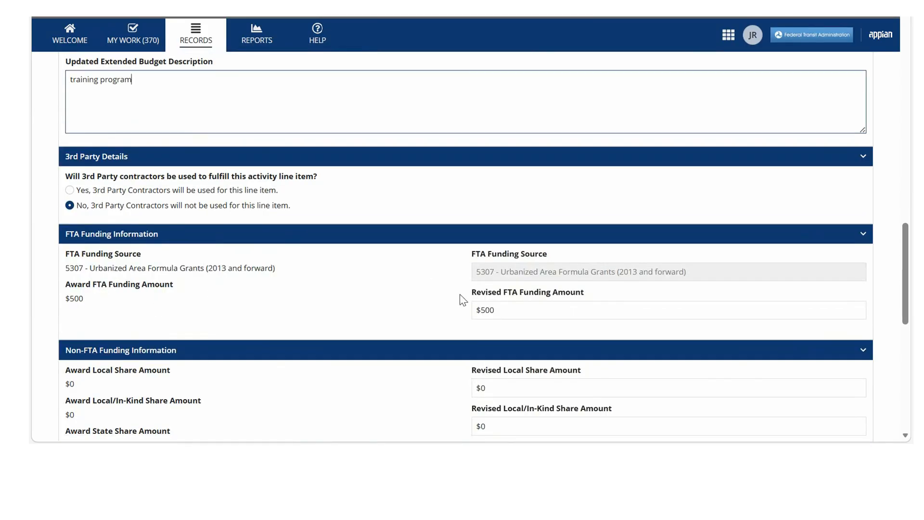
{"action": "left_click", "coordinate": [498, 305]}
{"action": "key", "text": "BackSpace"}
{"action": "key", "text": "BackSpace"}
{"action": "type", "text": "1000"}
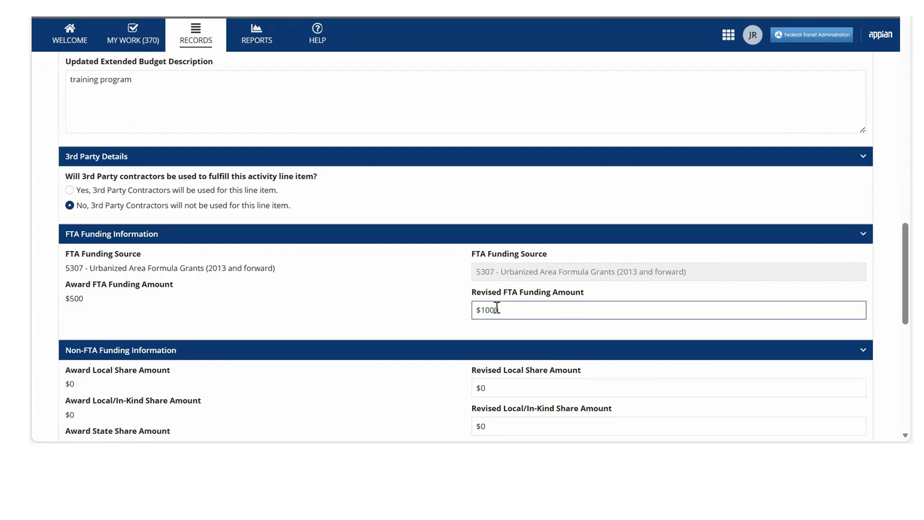
- Review the non-FTA funding and milestones of the 113-00 line item, and save the line item
{"action": "scroll", "coordinate": [503, 308], "scroll_direction": "down", "scroll_amount": 1}
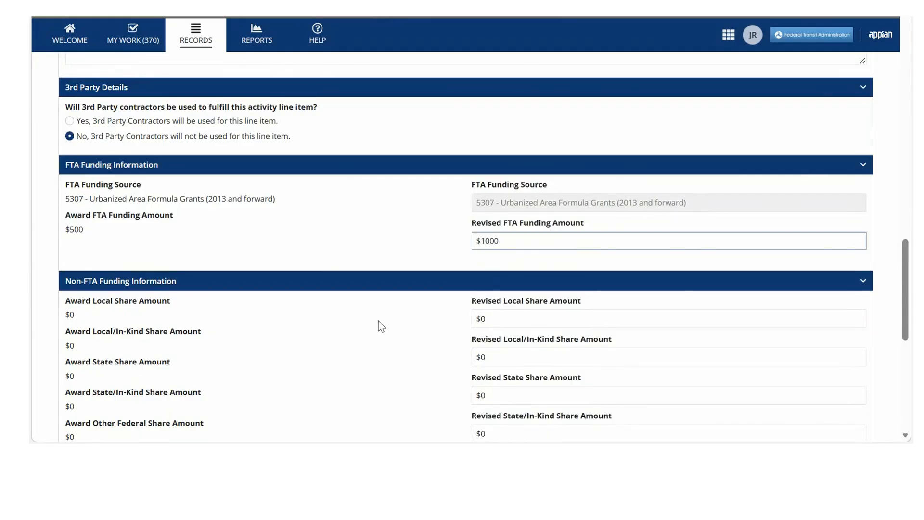
{"action": "scroll", "coordinate": [381, 323], "scroll_direction": "down", "scroll_amount": 1}
{"action": "scroll", "coordinate": [384, 327], "scroll_direction": "down", "scroll_amount": 3}
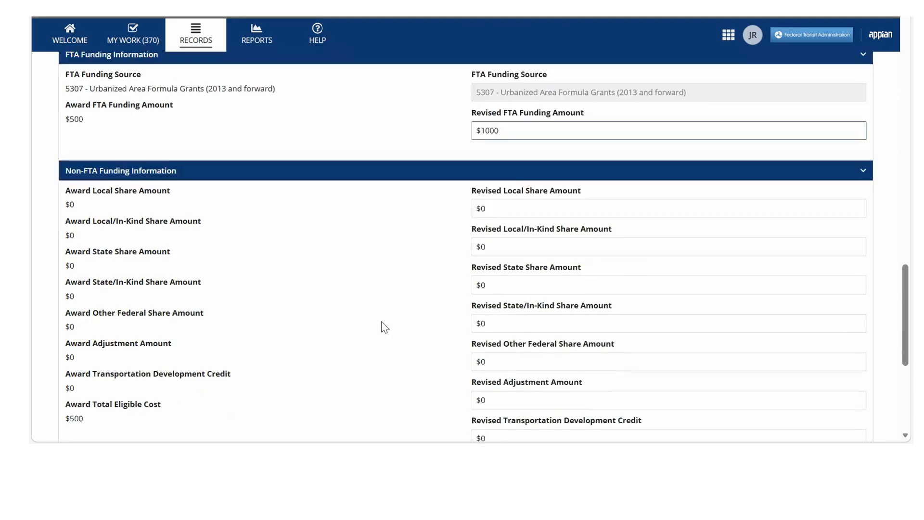
{"action": "scroll", "coordinate": [382, 323], "scroll_direction": "down", "scroll_amount": 2}
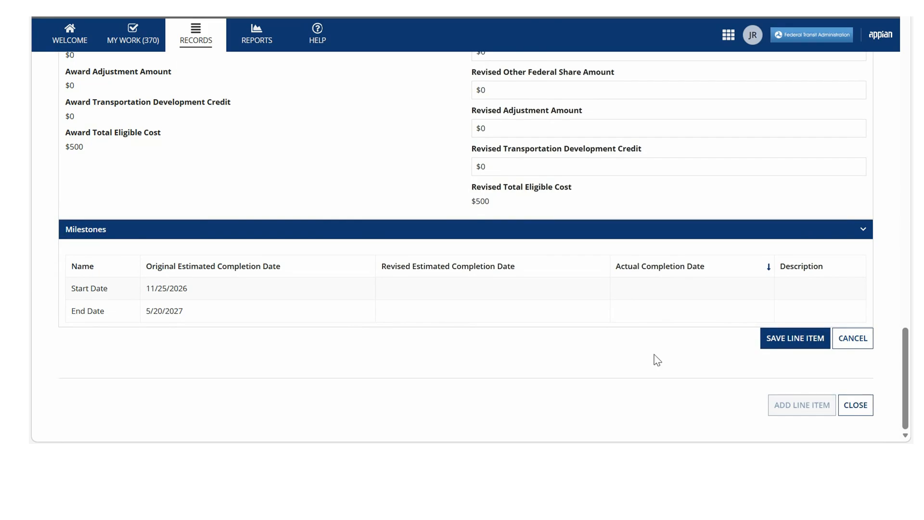
{"action": "left_click", "coordinate": [788, 338]}
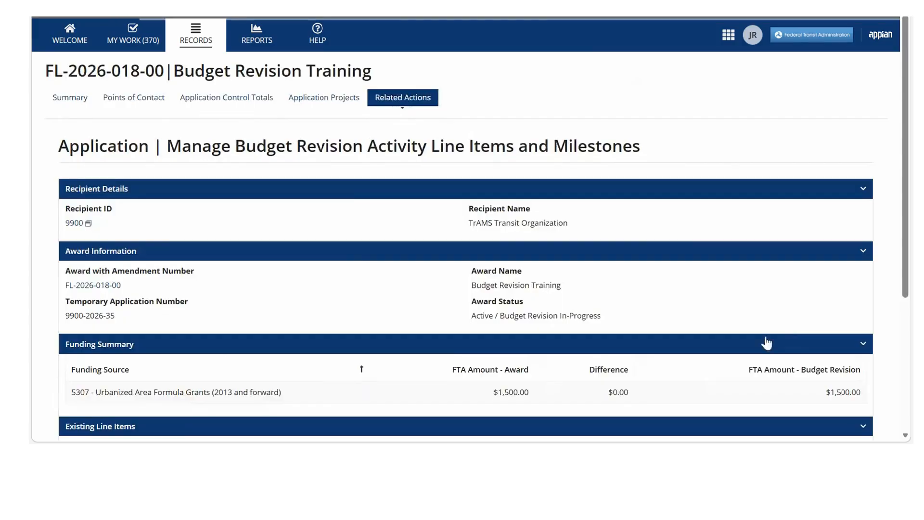
- Check the funding summary and revised amounts of the existing line items, and close the activity line items form
{"action": "scroll", "coordinate": [462, 315], "scroll_direction": "down", "scroll_amount": 3}
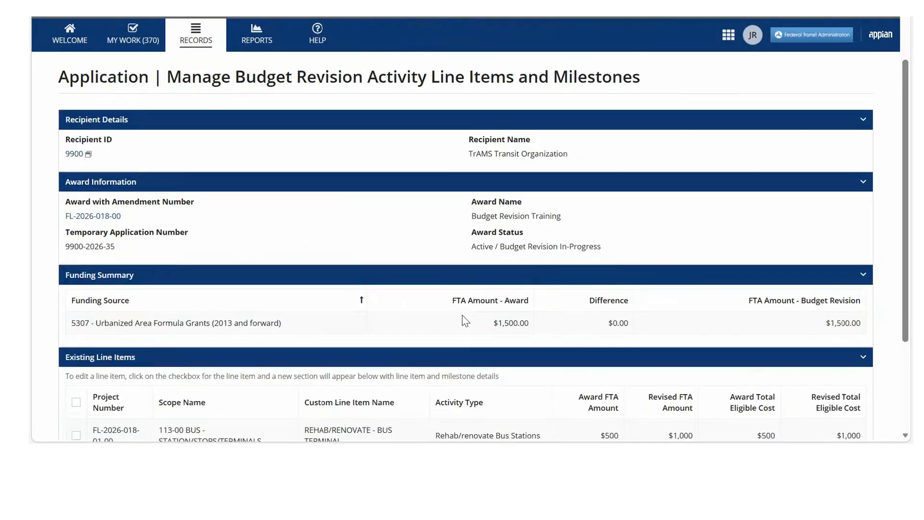
{"action": "scroll", "coordinate": [462, 316], "scroll_direction": "down", "scroll_amount": 2}
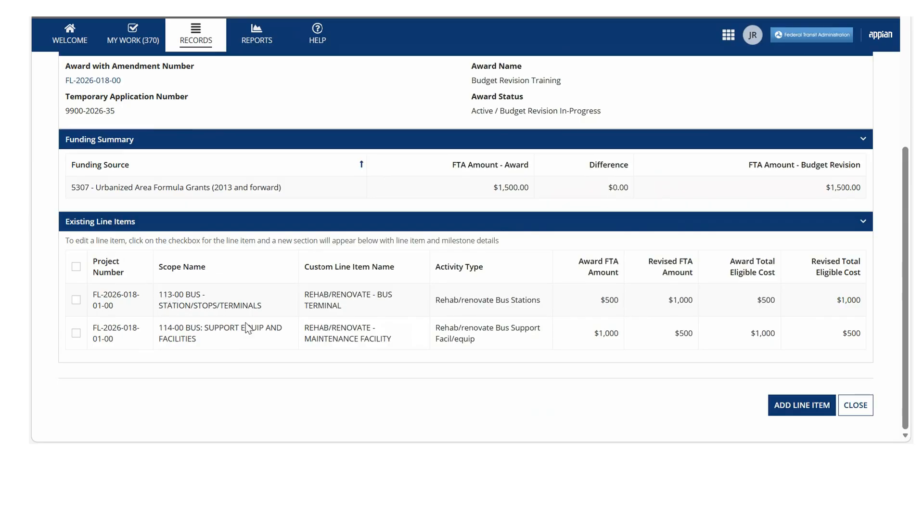
{"action": "left_click", "coordinate": [859, 414]}
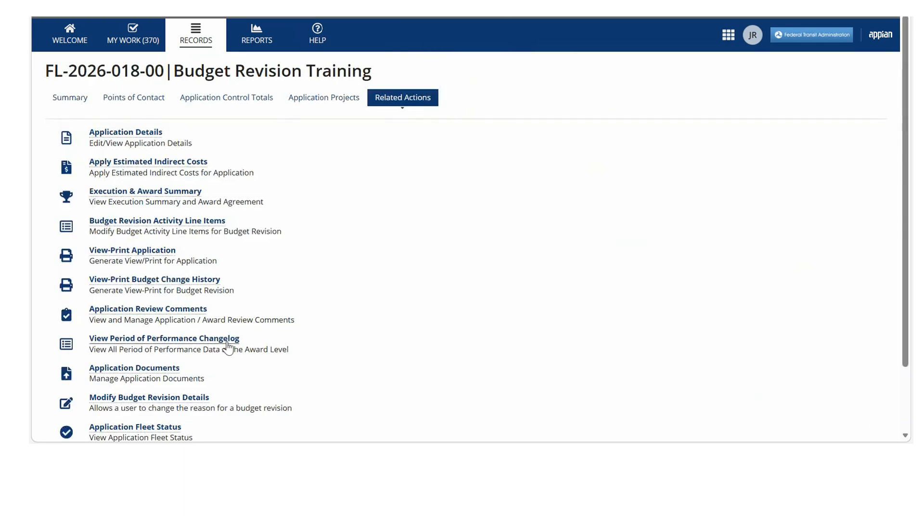
- Start Validate and Submit Budget Revision from the related actions and review the project information in step 1 of 3
{"action": "scroll", "coordinate": [234, 340], "scroll_direction": "down", "scroll_amount": 3}
{"action": "scroll", "coordinate": [236, 336], "scroll_direction": "down", "scroll_amount": 1}
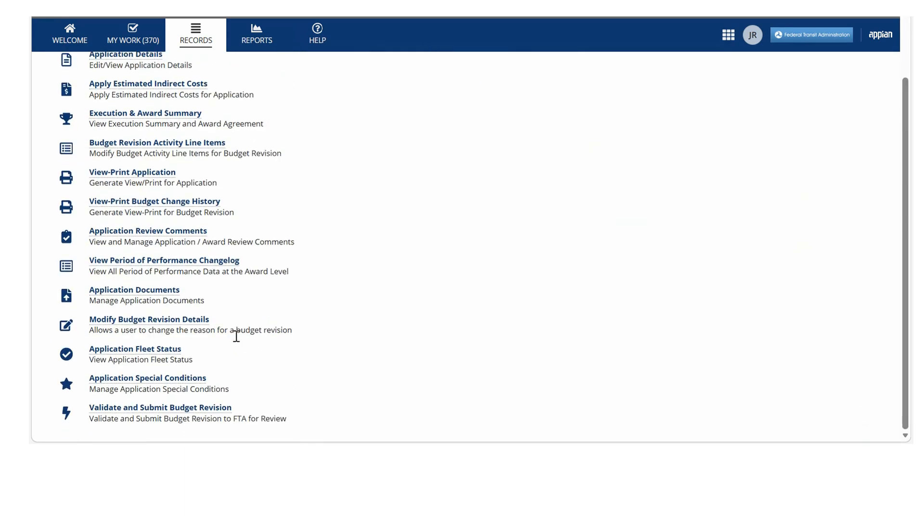
{"action": "left_click", "coordinate": [185, 409]}
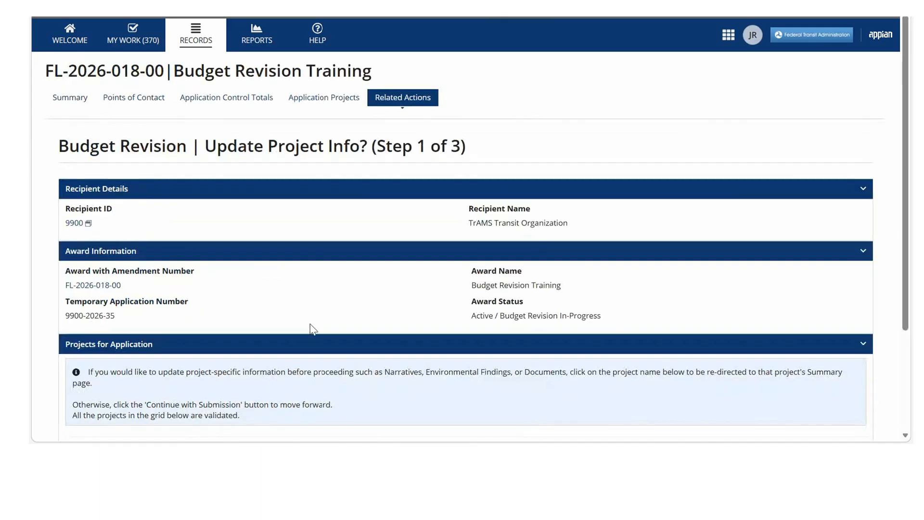
{"action": "scroll", "coordinate": [332, 308], "scroll_direction": "down", "scroll_amount": 3}
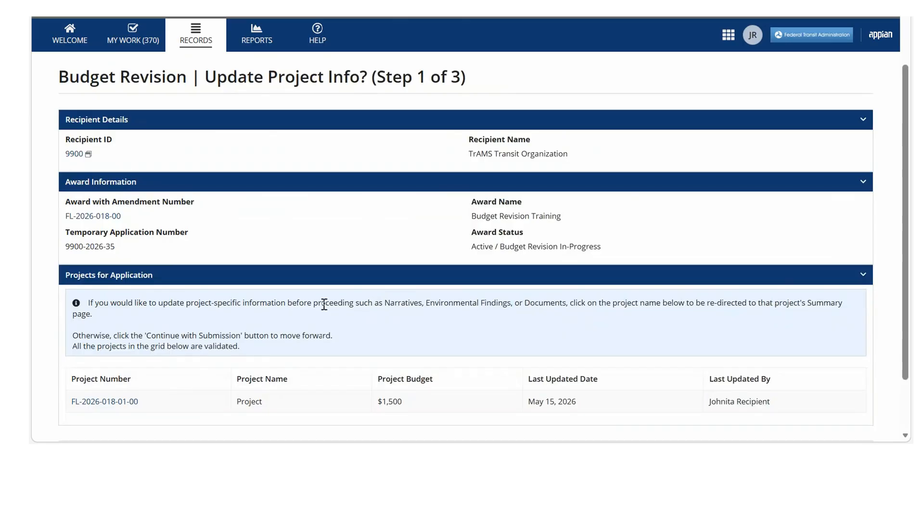
{"action": "scroll", "coordinate": [323, 304], "scroll_direction": "down", "scroll_amount": 3}
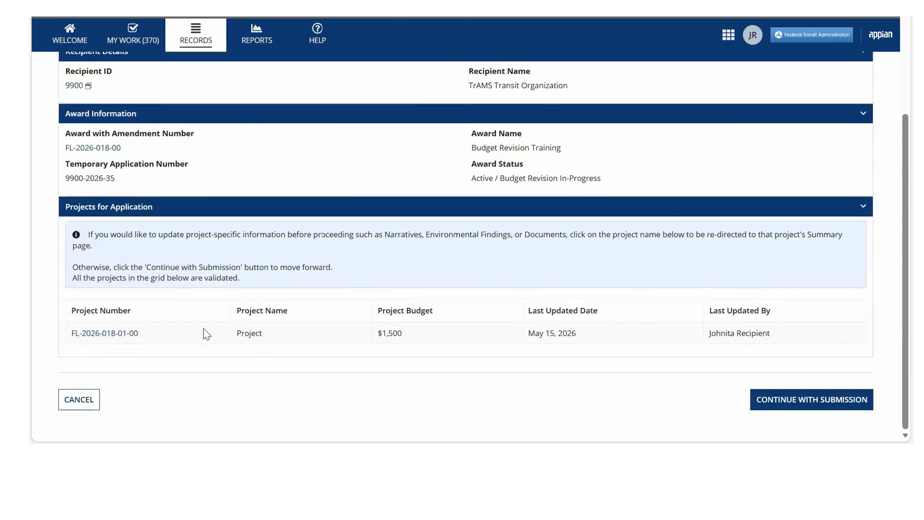
{"action": "scroll", "coordinate": [236, 300], "scroll_direction": "up", "scroll_amount": 3}
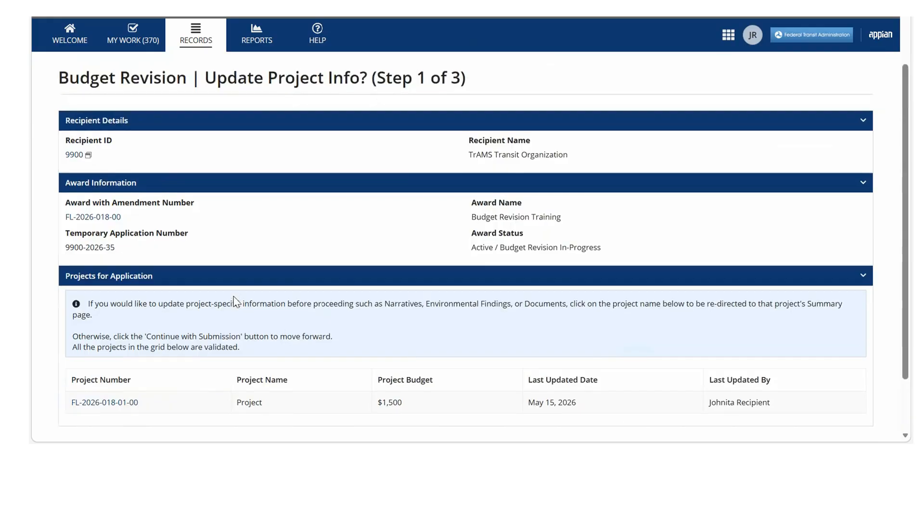
- Continue past the project information, answer No to changing the size or physical characteristics of the line items, and proceed to step 3
{"action": "scroll", "coordinate": [236, 301], "scroll_direction": "down", "scroll_amount": 3}
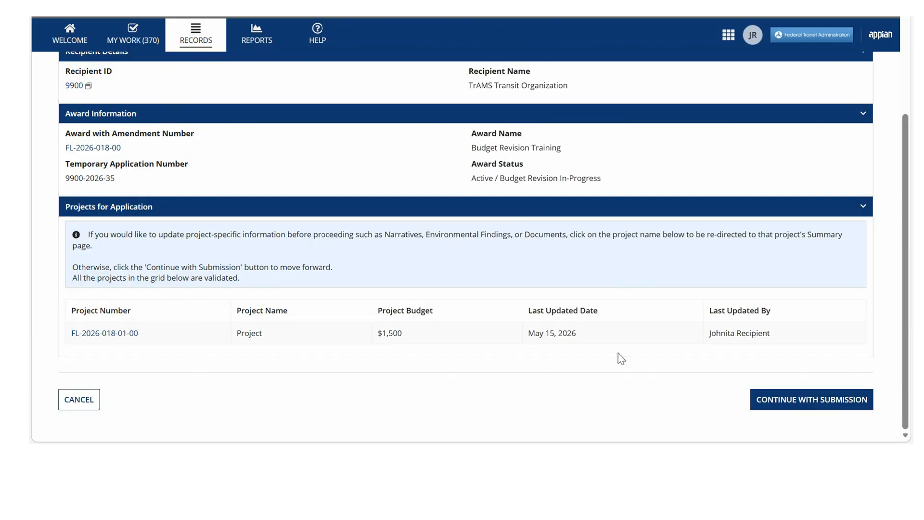
{"action": "left_click", "coordinate": [785, 404]}
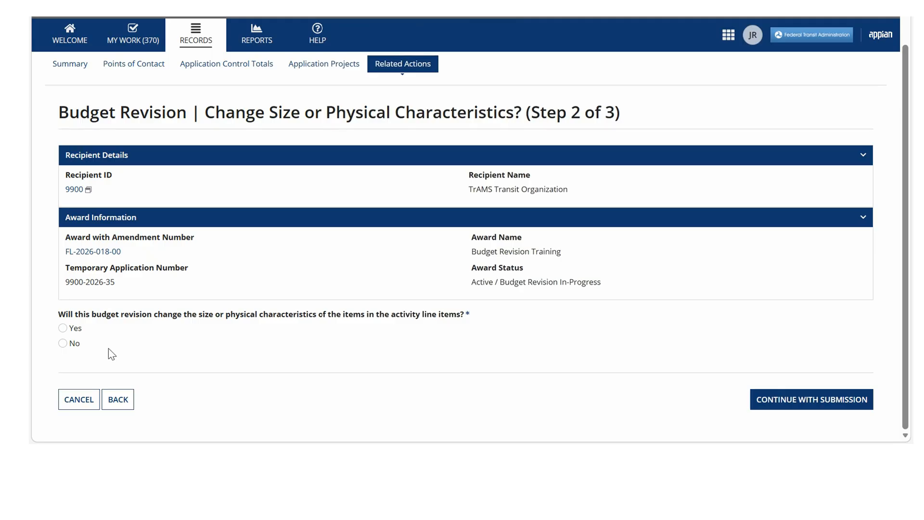
{"action": "left_click", "coordinate": [63, 329]}
{"action": "left_click", "coordinate": [64, 344]}
{"action": "left_click", "coordinate": [786, 406]}
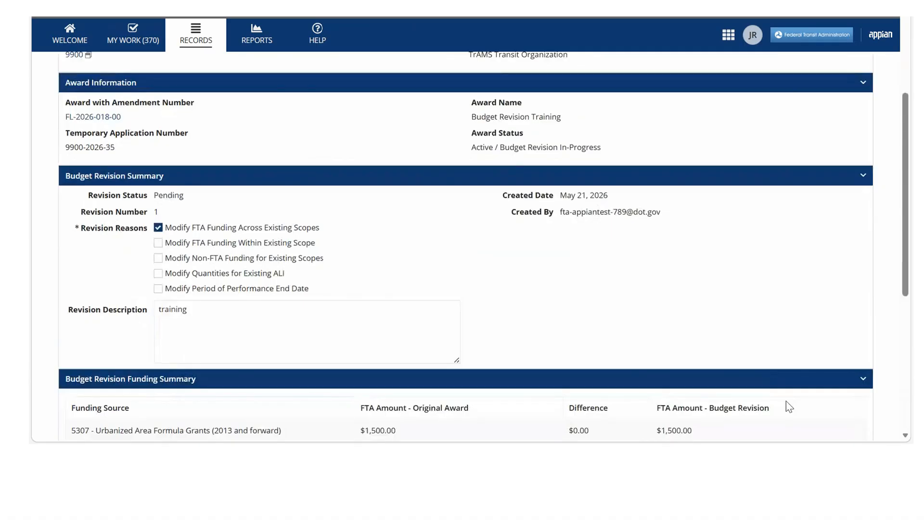
- Review the award information and revision reasons, and extend the Revision Description to "training program"
{"action": "scroll", "coordinate": [505, 320], "scroll_direction": "up", "scroll_amount": 2}
{"action": "scroll", "coordinate": [507, 324], "scroll_direction": "up", "scroll_amount": 2}
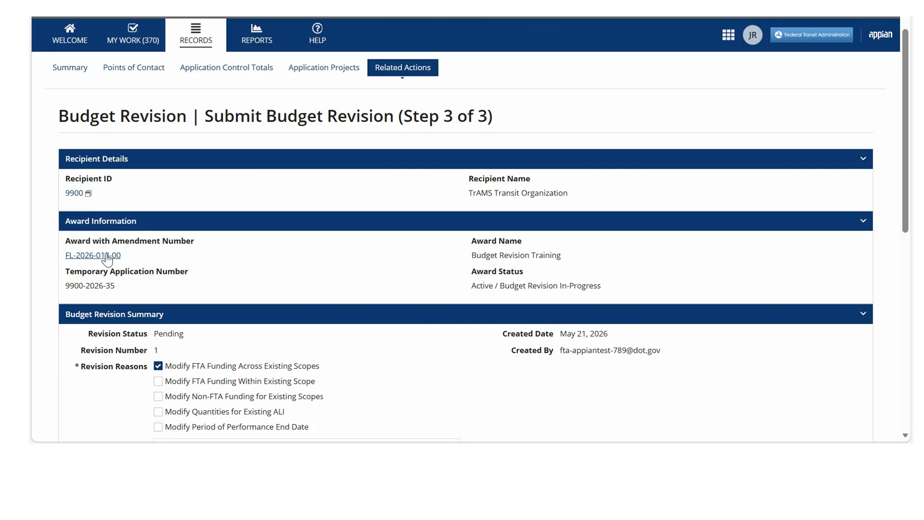
{"action": "scroll", "coordinate": [207, 259], "scroll_direction": "down", "scroll_amount": 1}
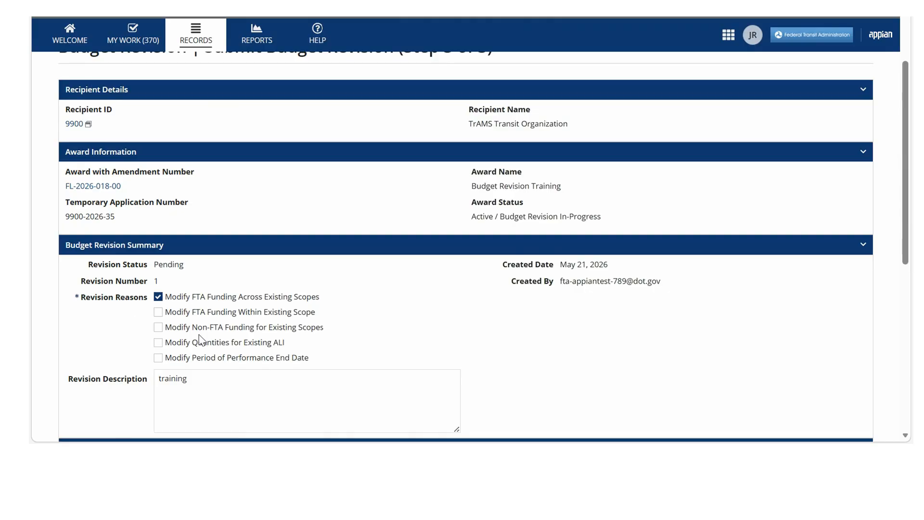
{"action": "scroll", "coordinate": [414, 332], "scroll_direction": "down", "scroll_amount": 2}
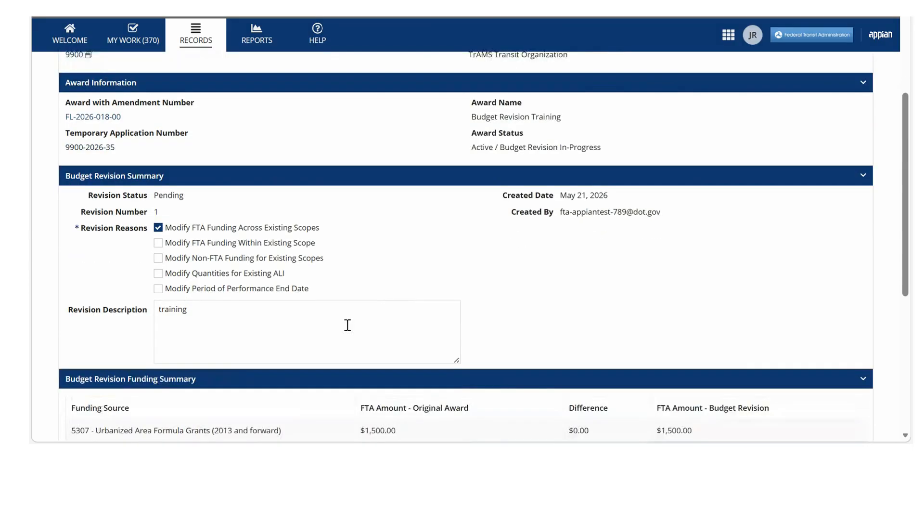
{"action": "left_click", "coordinate": [218, 311]}
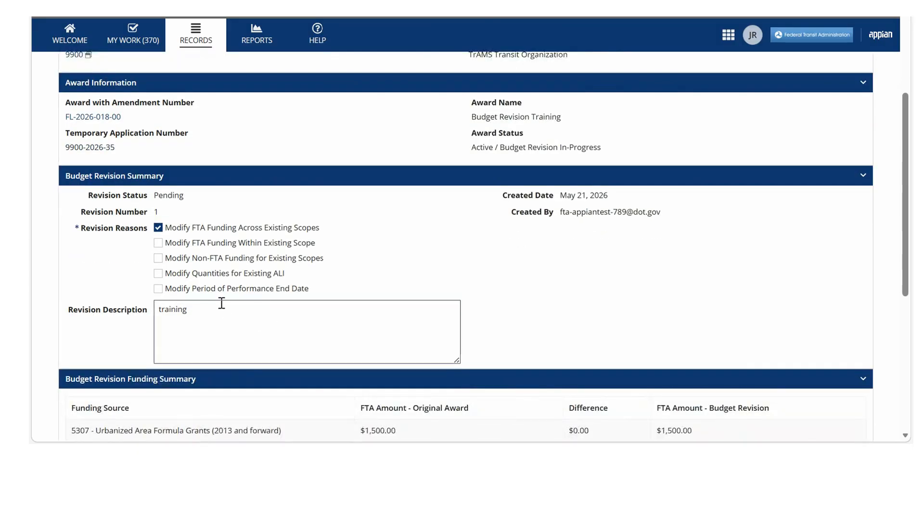
{"action": "type", "text": "program"}
- Review the budget revision funding summary and enter "training" as the Submission Remarks
{"action": "scroll", "coordinate": [215, 308], "scroll_direction": "down", "scroll_amount": 2}
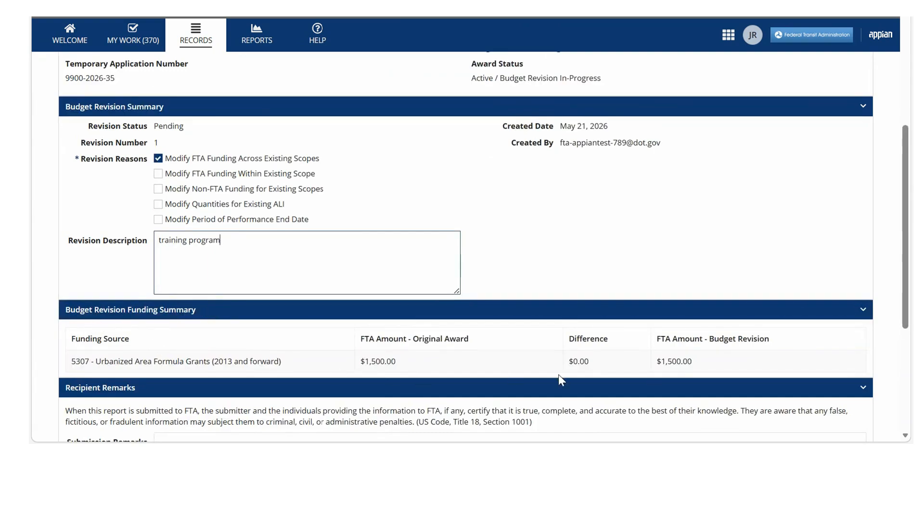
{"action": "scroll", "coordinate": [780, 366], "scroll_direction": "down", "scroll_amount": 2}
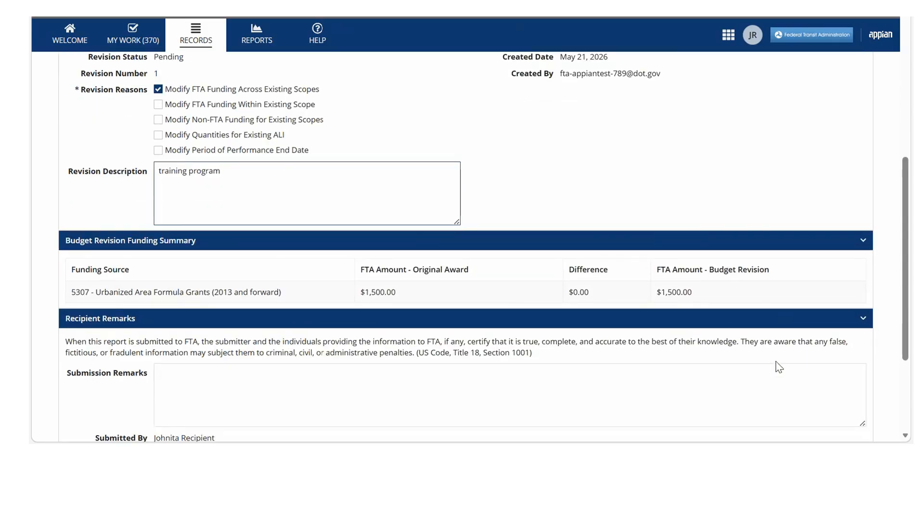
{"action": "scroll", "coordinate": [666, 367], "scroll_direction": "down", "scroll_amount": 2}
{"action": "left_click", "coordinate": [481, 339]}
{"action": "type", "text": "tri"}
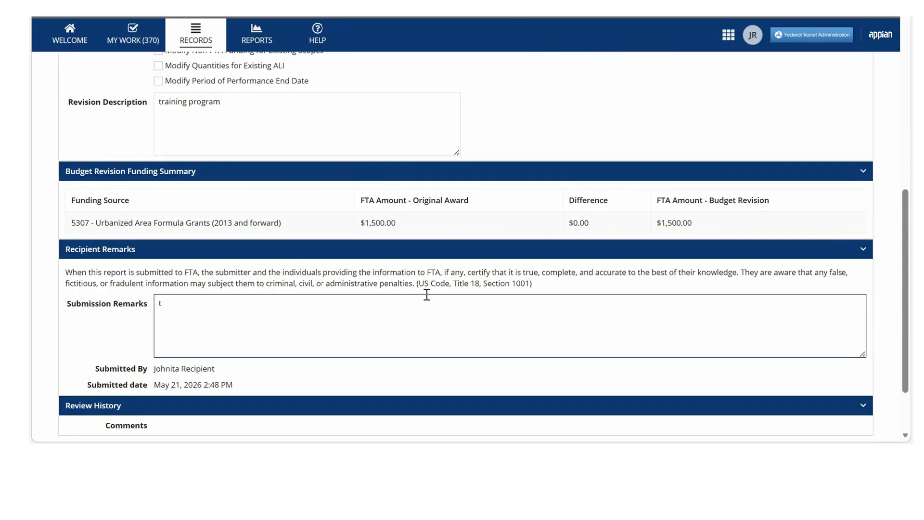
{"action": "key", "text": "BackSpace"}
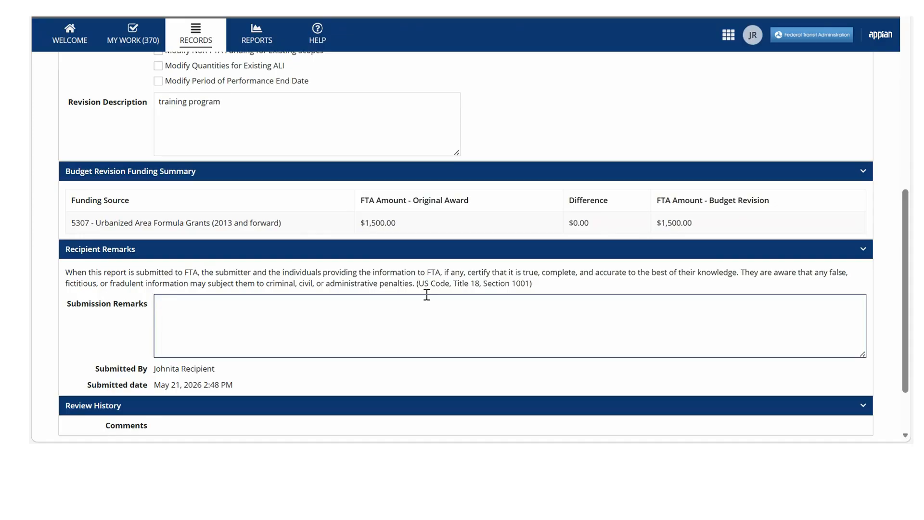
{"action": "type", "text": "training"}
- Submit the budget revision to FTA for review, close the confirmation, and view the award's summary
{"action": "scroll", "coordinate": [414, 270], "scroll_direction": "down", "scroll_amount": 3}
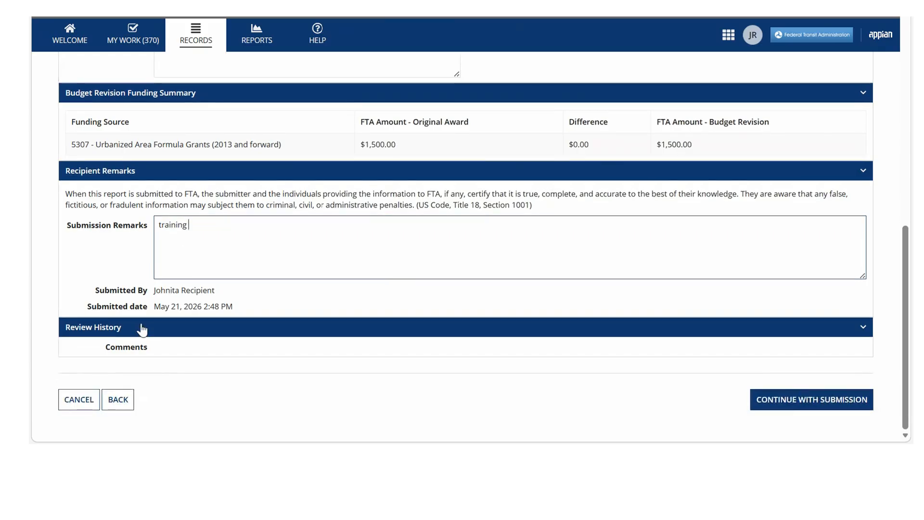
{"action": "left_click", "coordinate": [70, 404]}
{"action": "left_click", "coordinate": [783, 404]}
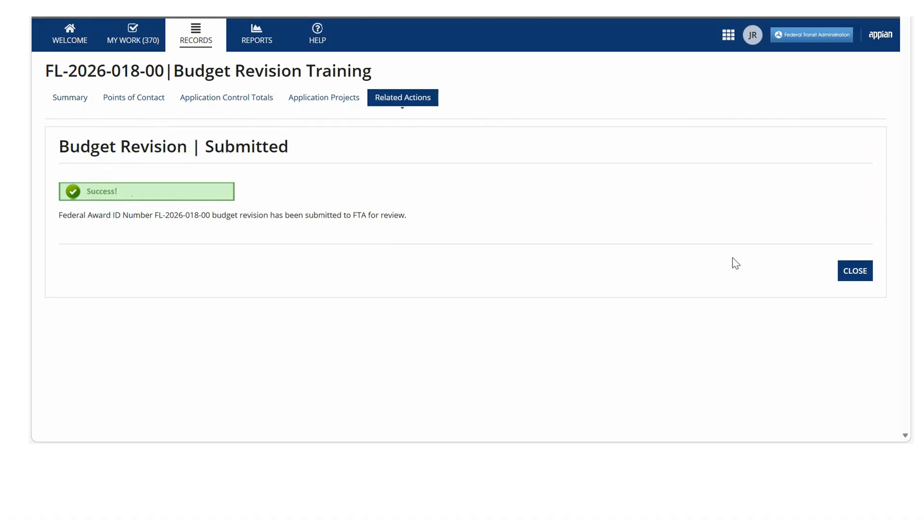
{"action": "left_click", "coordinate": [853, 271]}
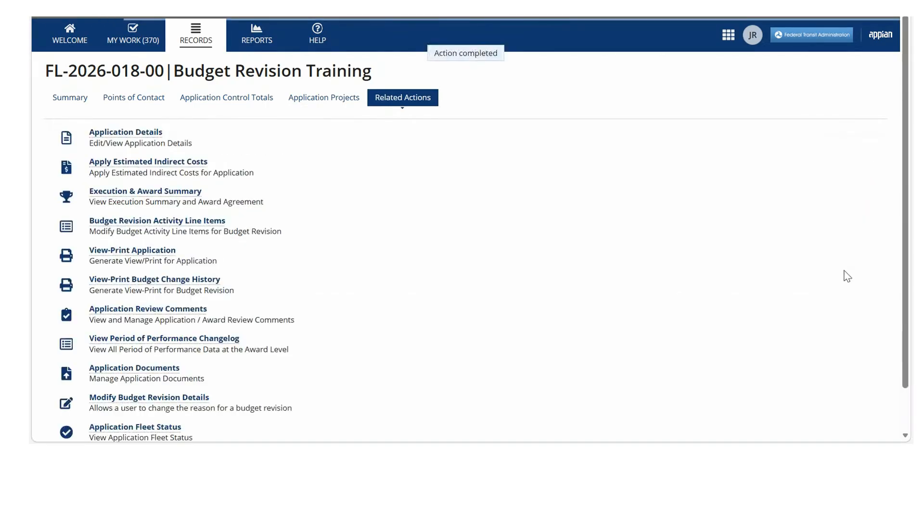
{"action": "left_click", "coordinate": [66, 102]}
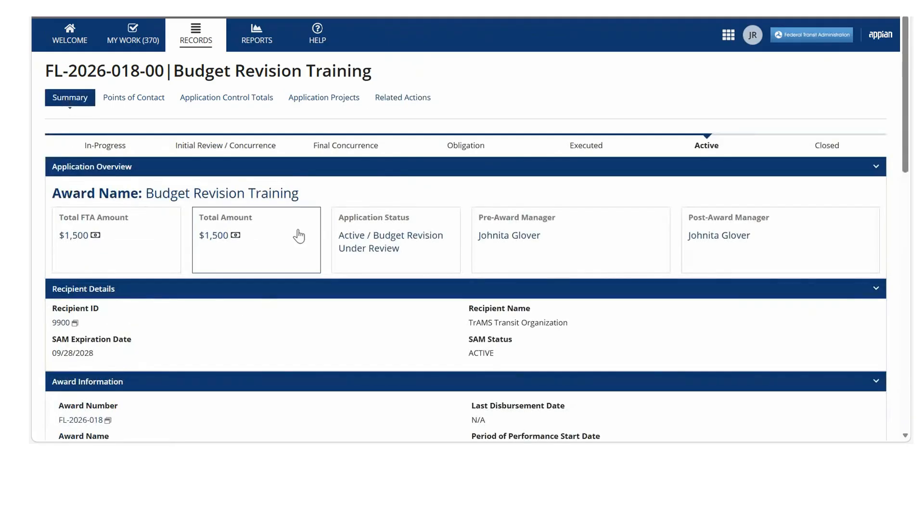